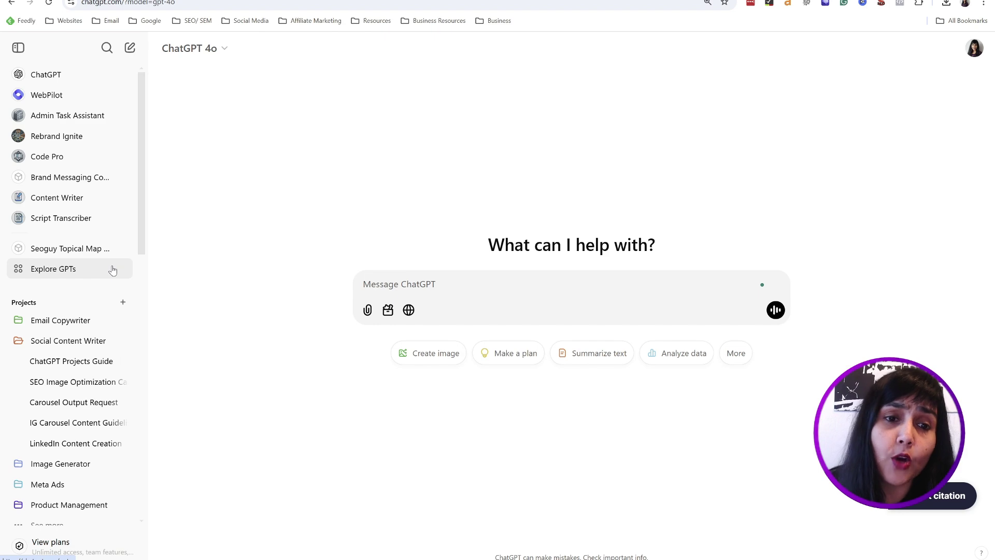
Browse the GPT store from the featured picks through the Writing, Productivity, Research & Analysis and Education categories.
click(39, 270)
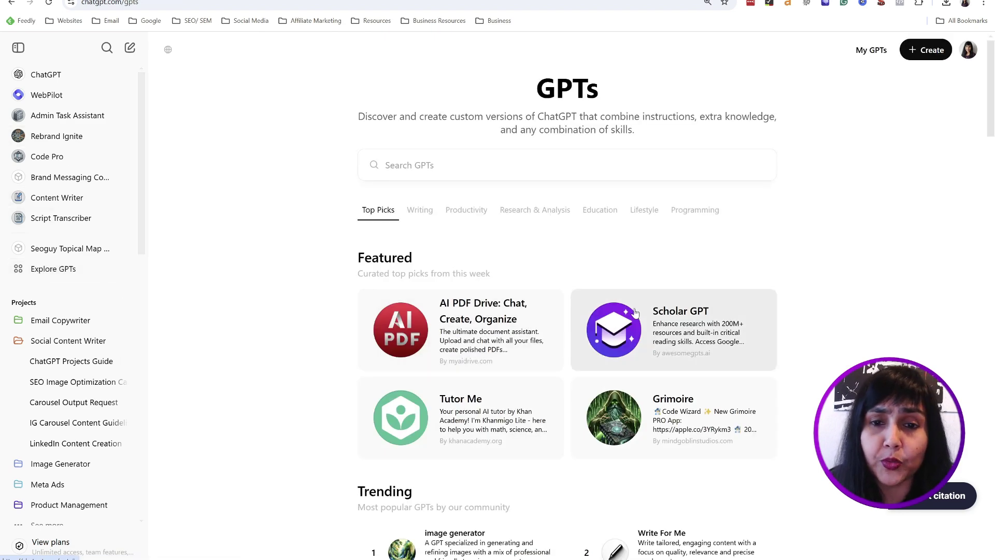
scroll(635, 313, down, 15)
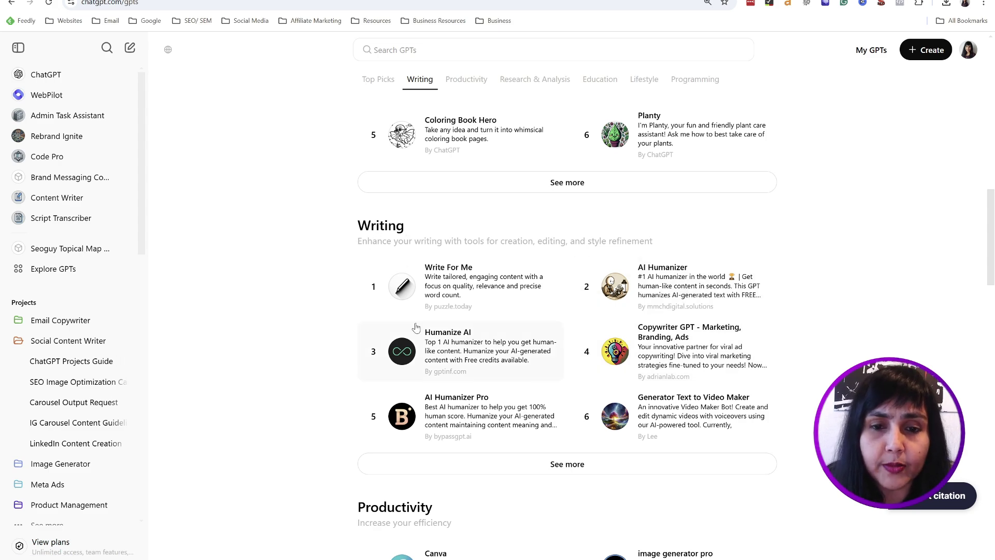
scroll(415, 327, down, 5)
scroll(564, 412, down, 6)
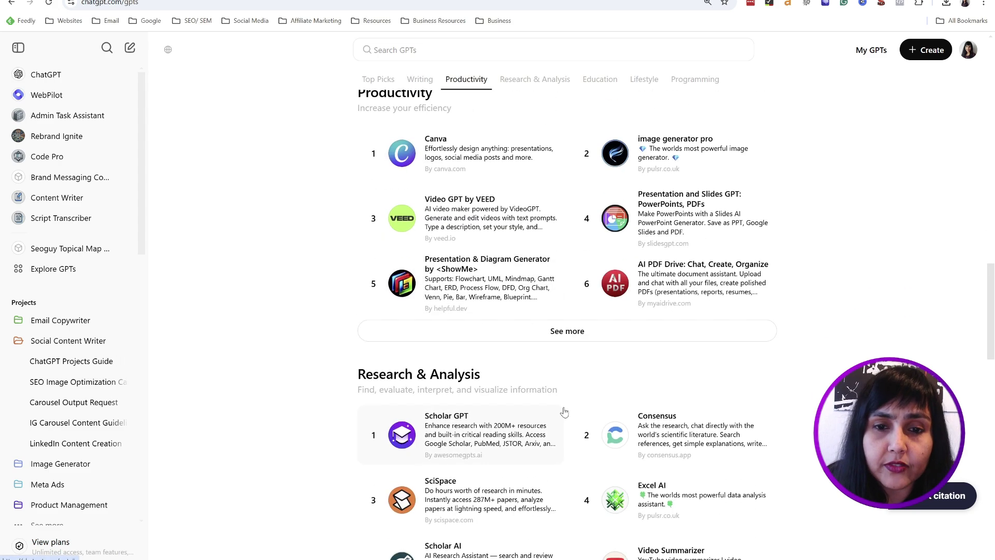
scroll(649, 398, down, 5)
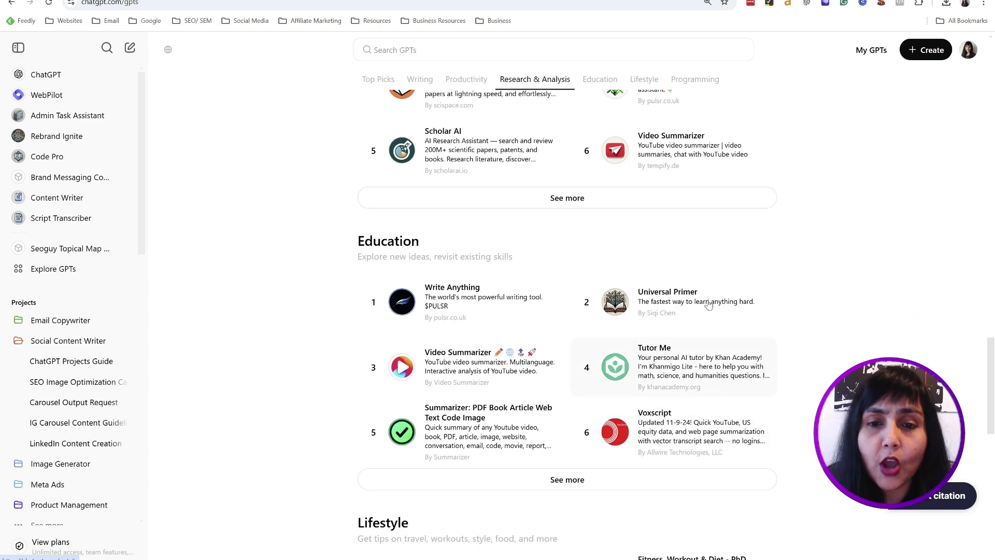
scroll(861, 283, up, 6)
scroll(860, 283, up, 20)
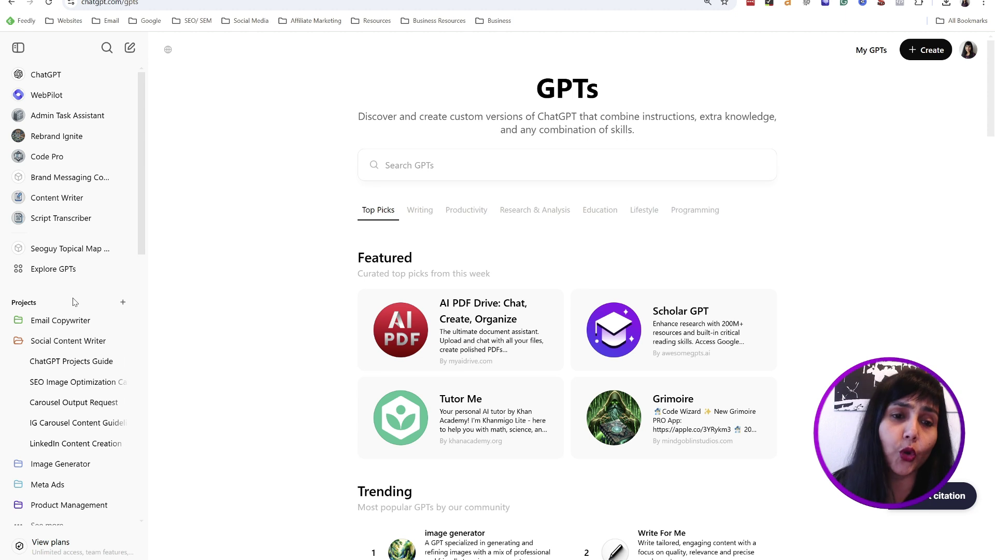
Reload ChatGPT, expand the full list of projects and open the Social Content Writer project.
scroll(75, 302, down, 2)
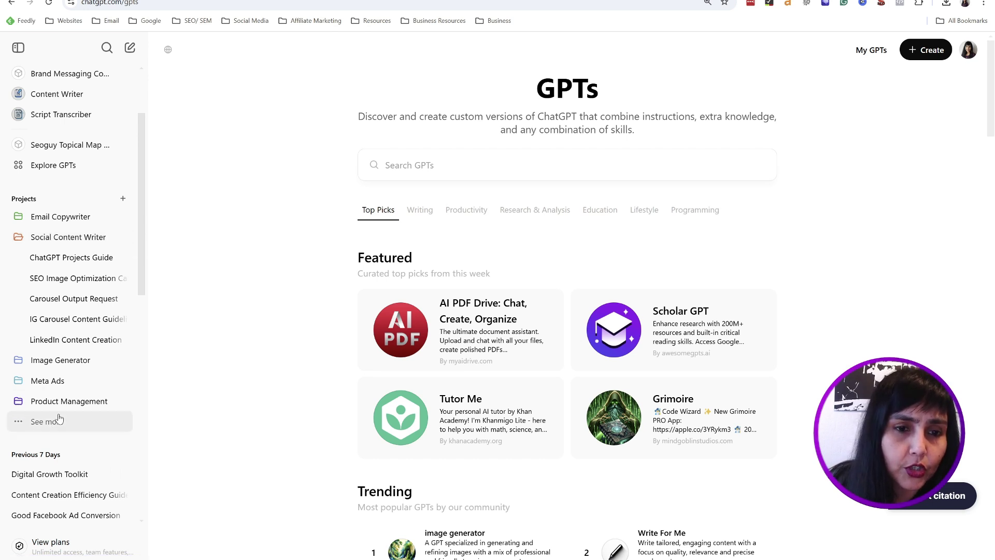
scroll(57, 360, down, 3)
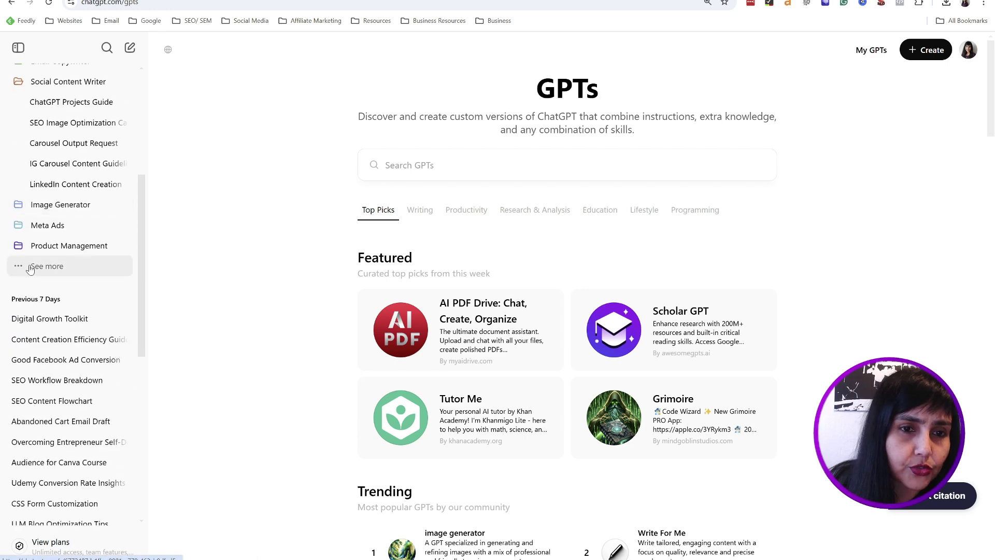
key(F5)
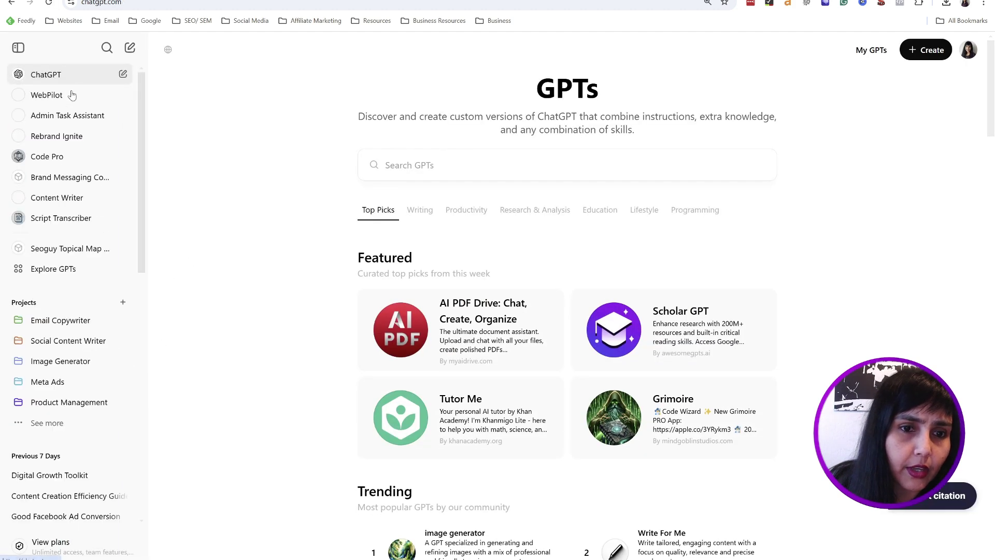
click(48, 423)
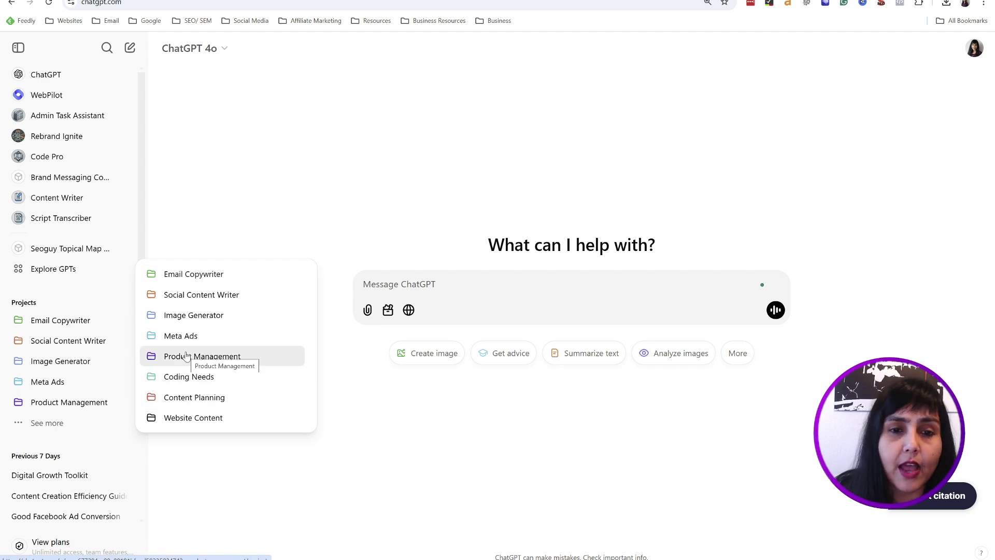
click(188, 299)
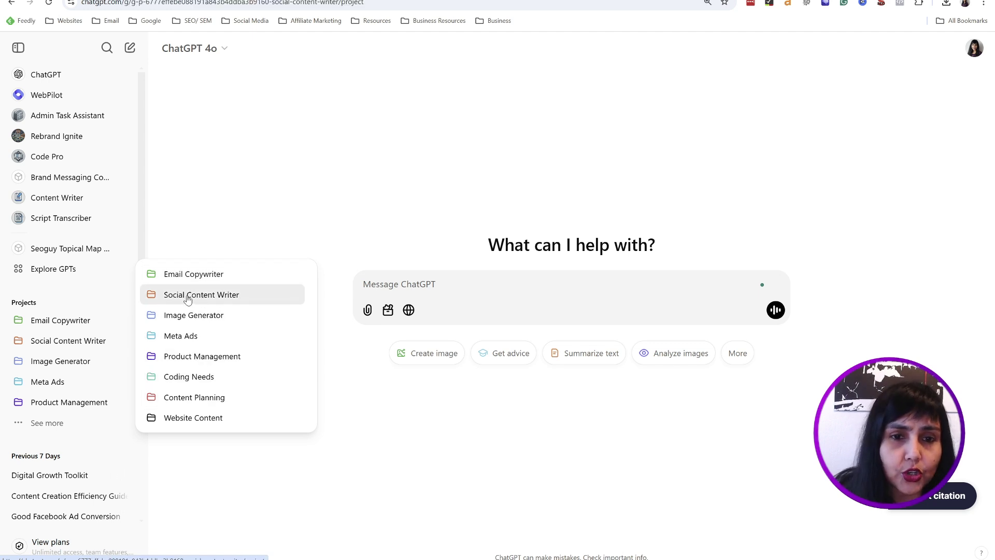
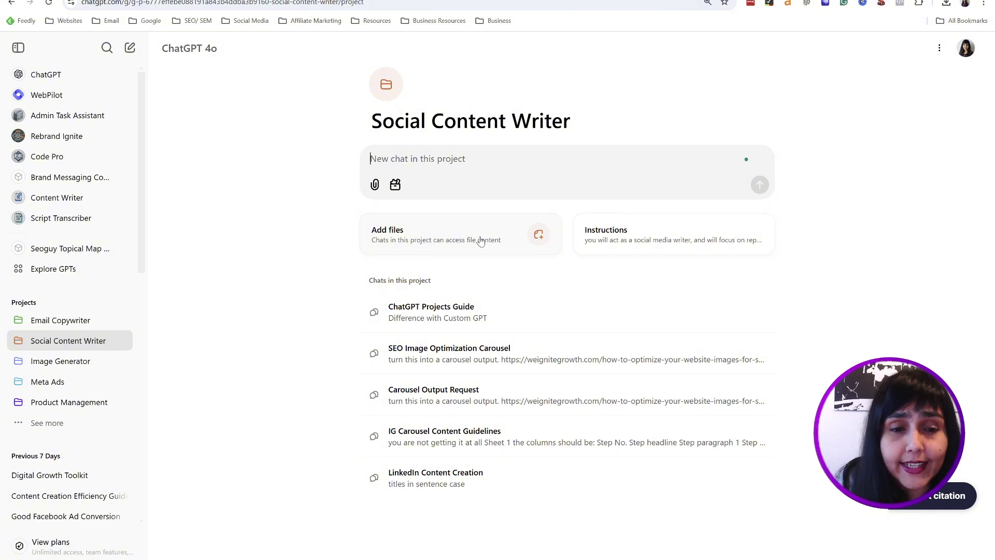
View the chats in the Product Management project and return to the Social Content Writer project.
click(86, 321)
click(86, 408)
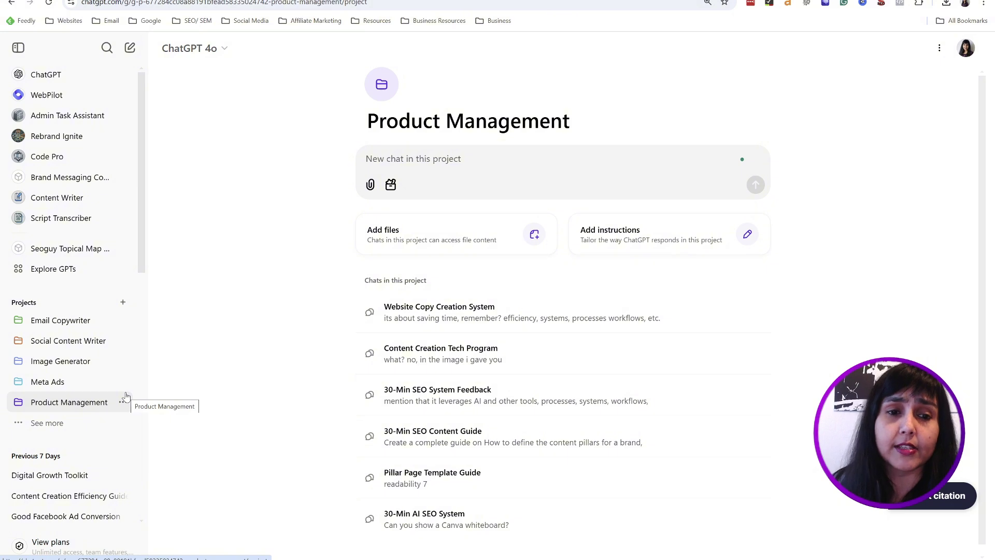
click(75, 341)
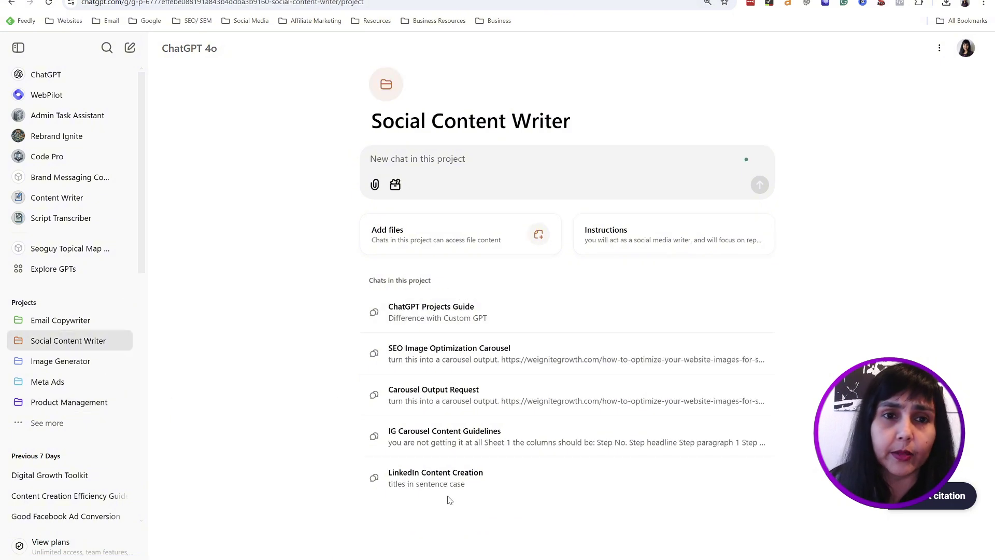
Search the chat history for "IG carousel" and close the search.
click(107, 48)
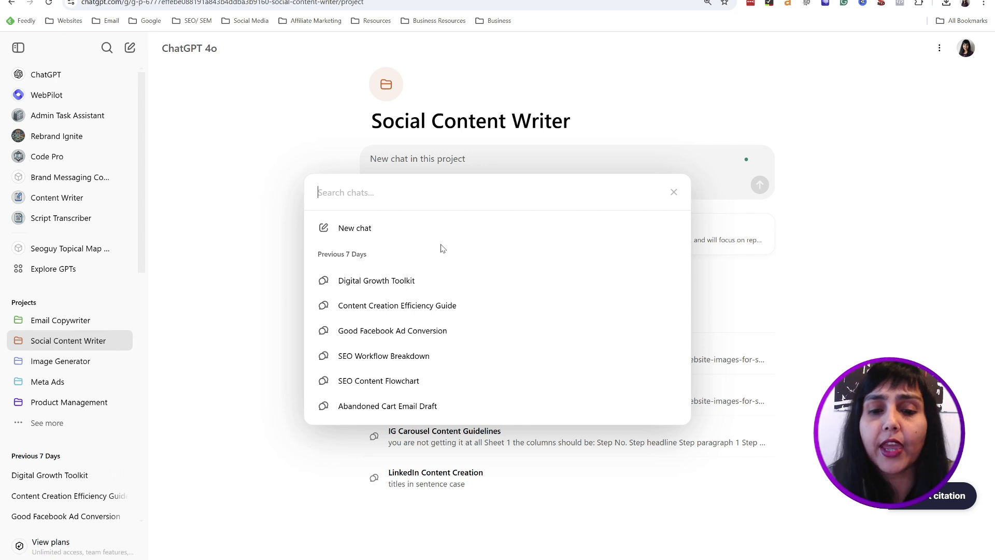
text(IG carosue;)
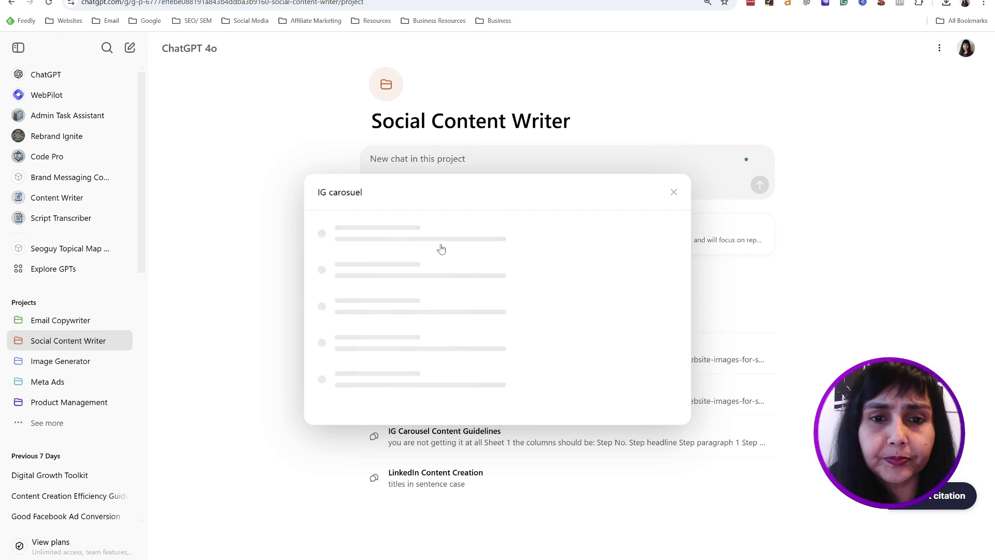
key(BackSpace)
text(l)
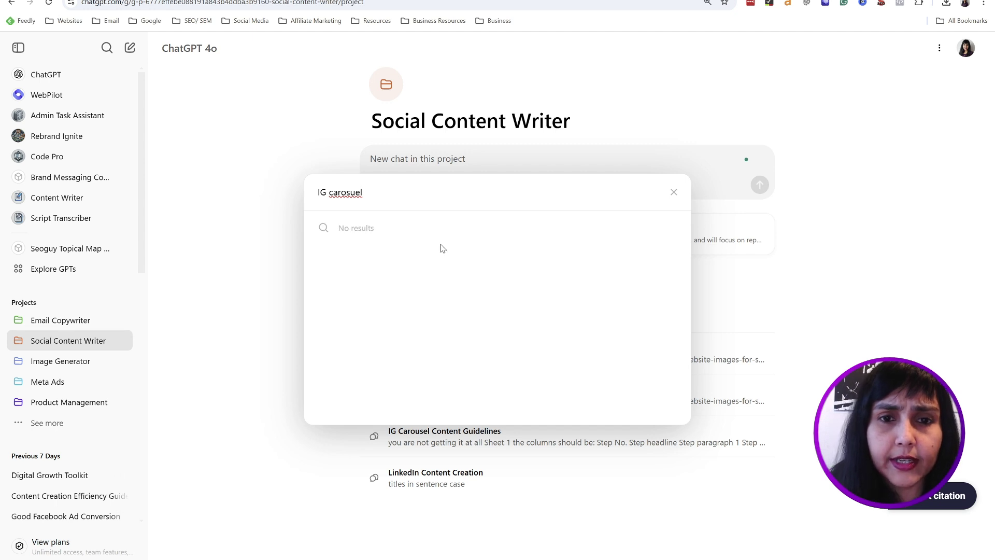
key(ctrl+a)
key(Right)
key(BackSpace)
key(BackSpace)
key(BackSpace)
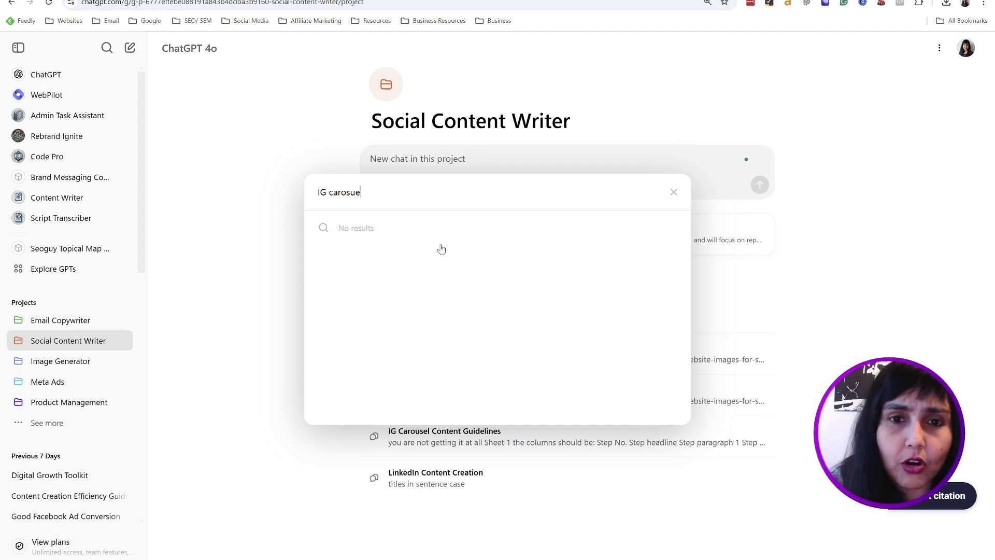
text(usel)
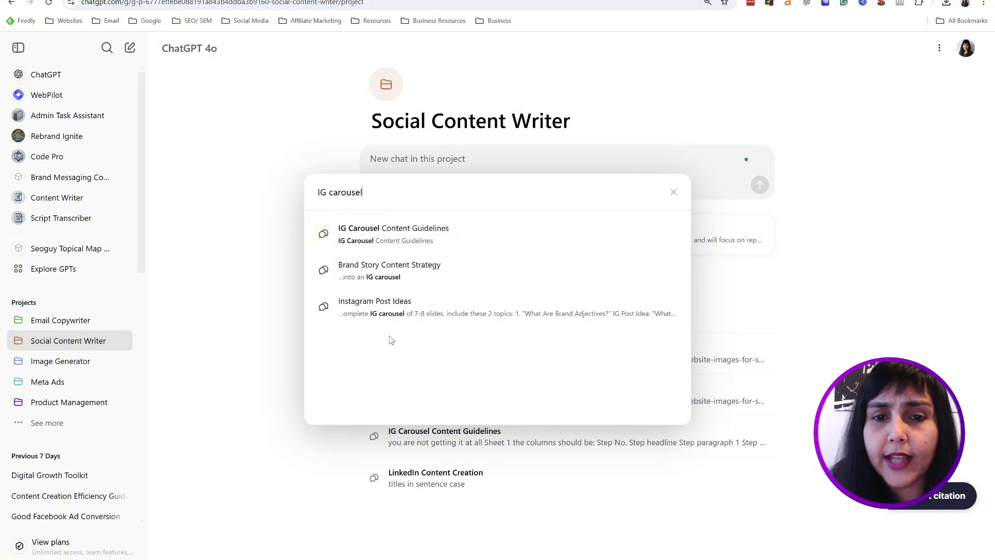
click(232, 365)
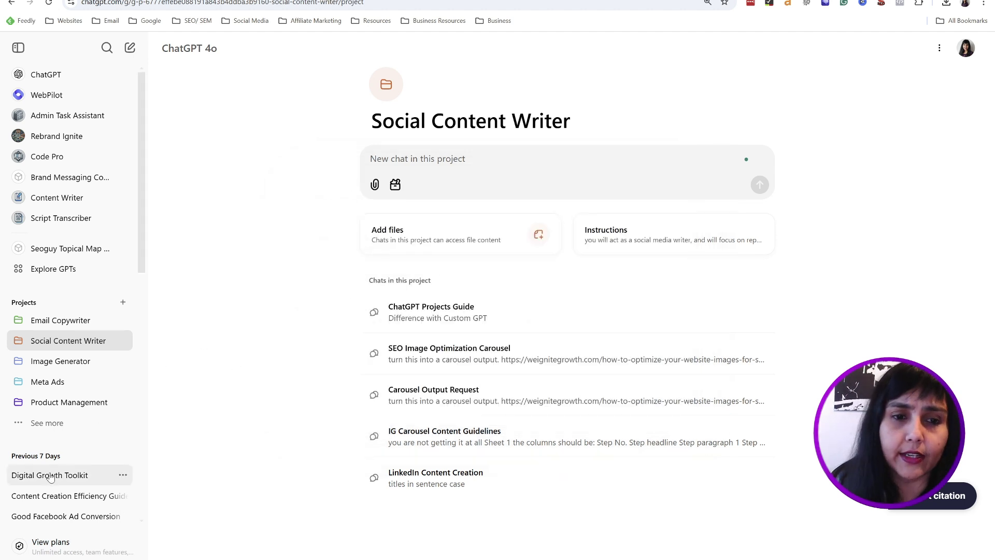
Look through the previous chats in the sidebar and the expanded list of remaining projects, then close that list.
scroll(61, 451, down, 7)
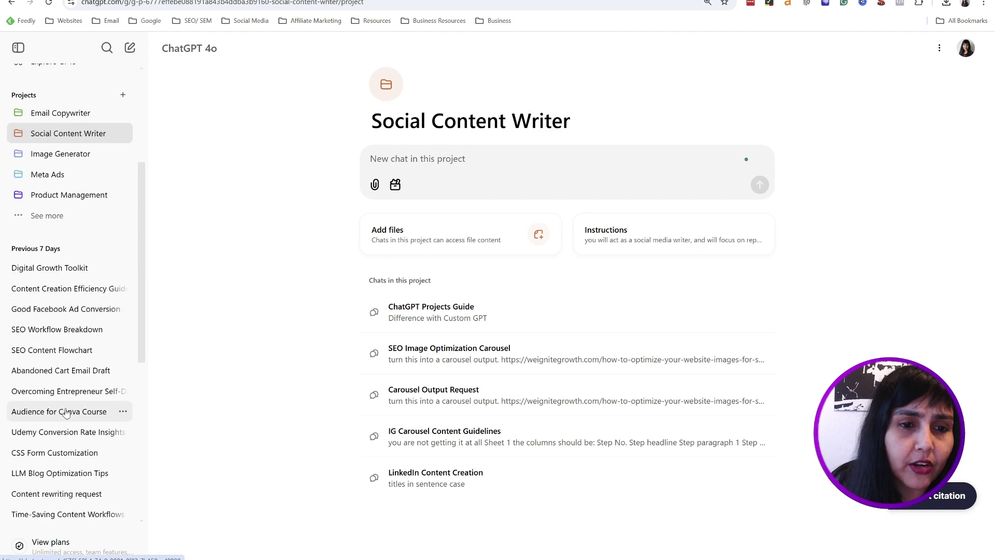
scroll(71, 119, up, 6)
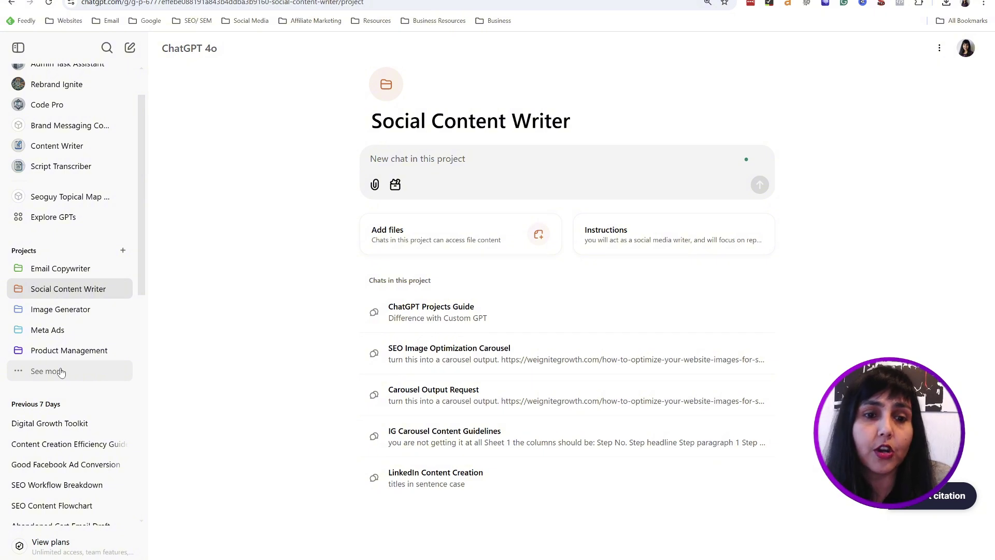
click(78, 367)
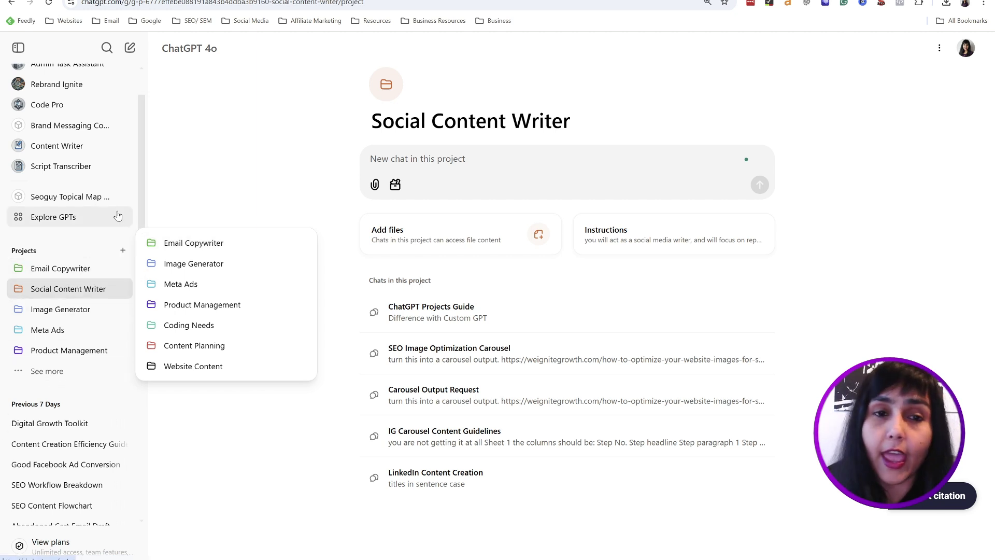
click(246, 168)
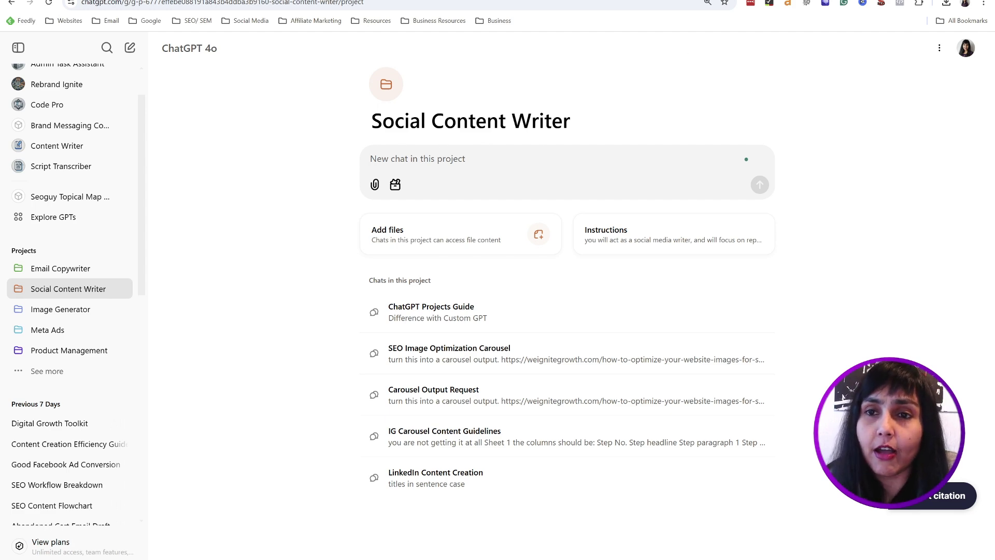
Switch to Canva, preview the Example Instagram Carousel design and page through its slides.
key(ctrl+Tab)
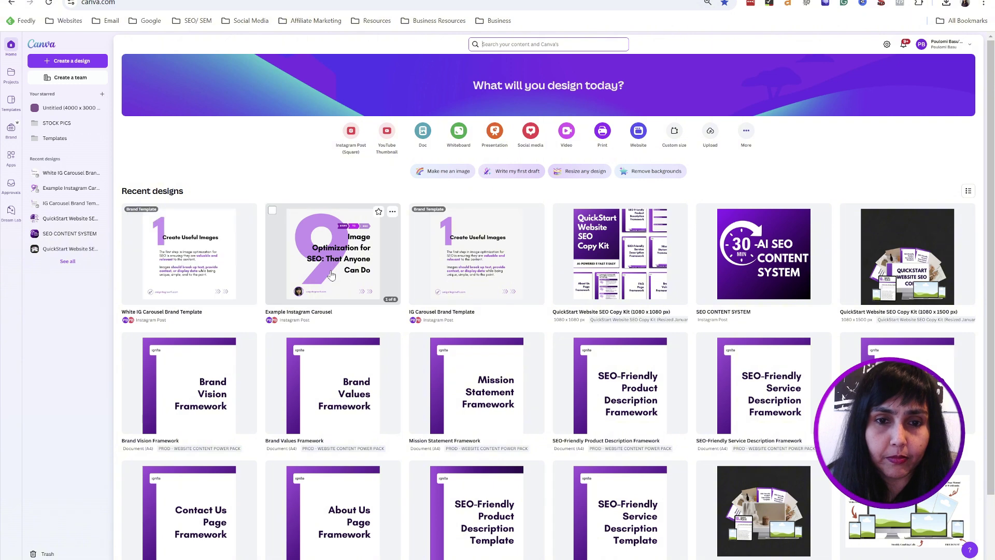
click(332, 275)
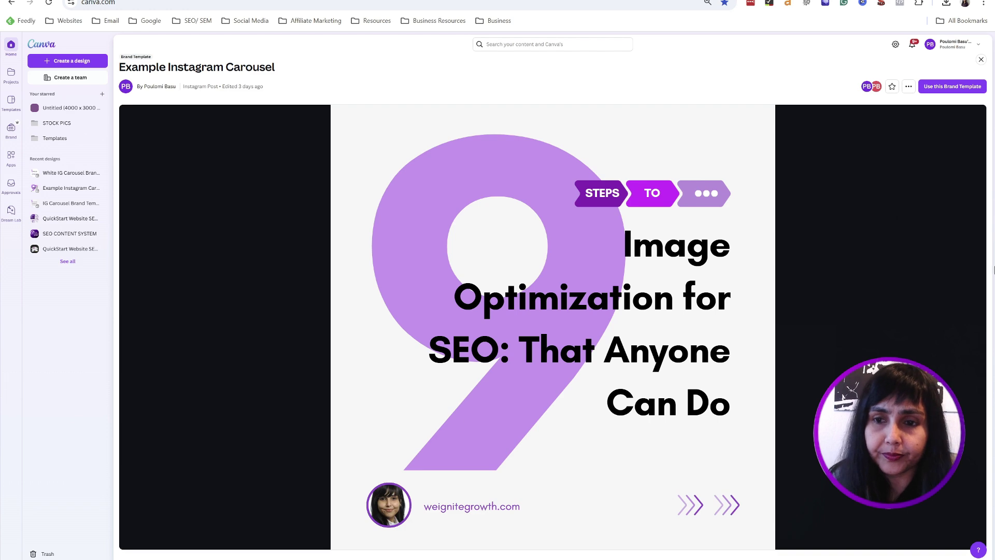
key(Right)
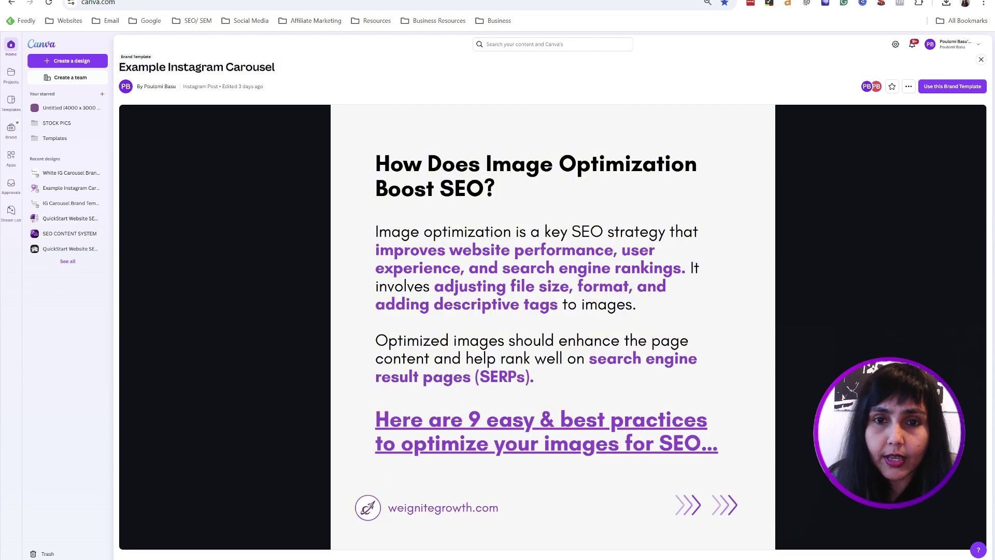
key(Right)
key(Right)
key(Right)
key(Right)
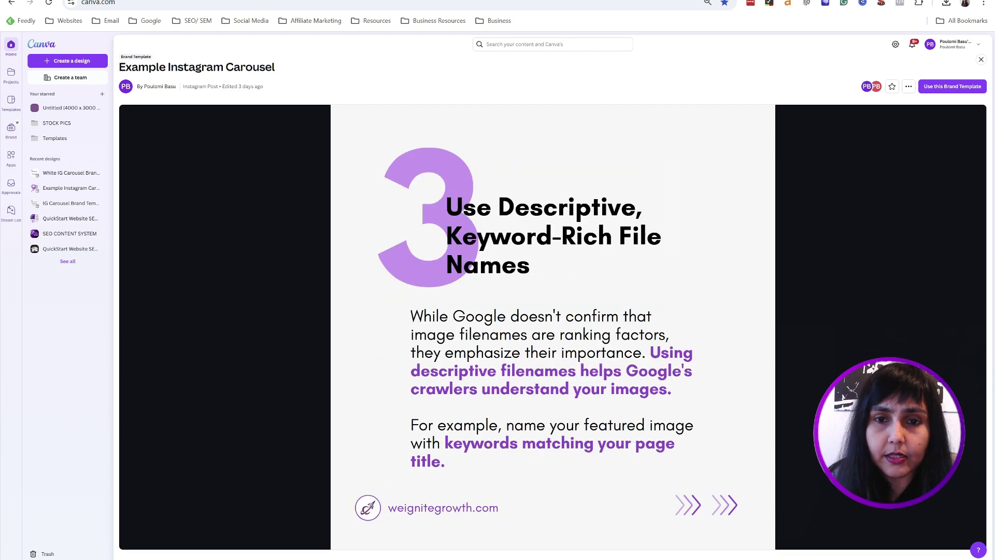
key(Right)
key(Right)
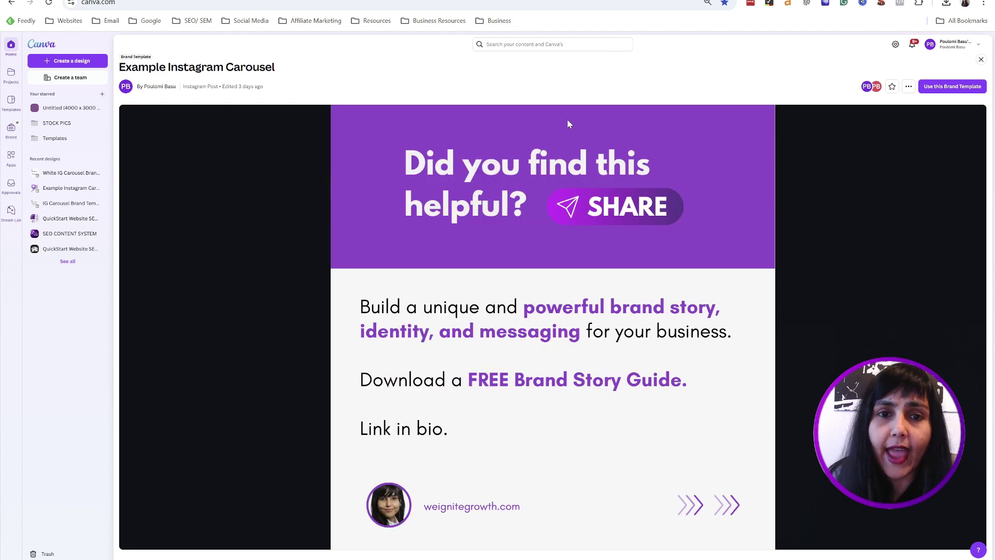
View the Brand Templates collection in Canva and switch back to the ChatGPT project.
click(54, 139)
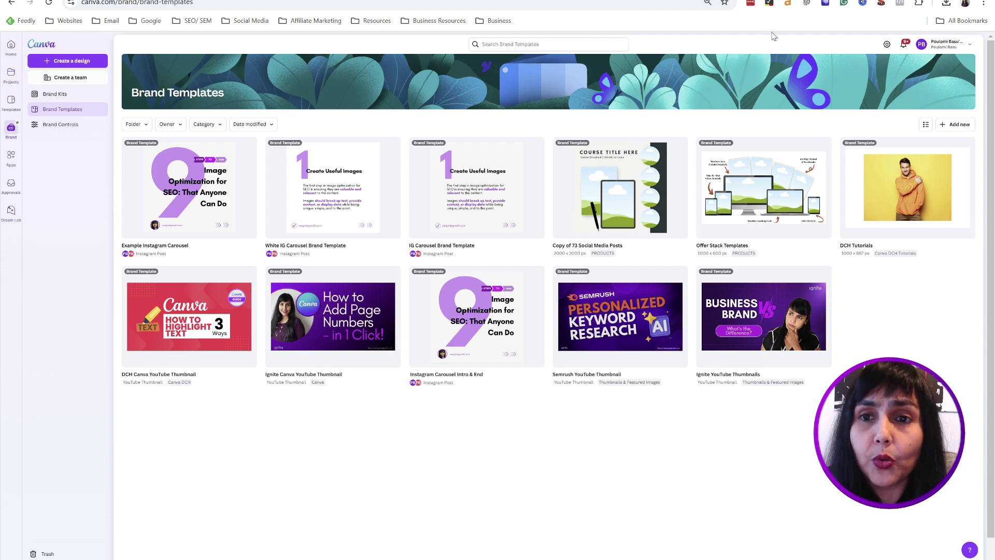
key(ctrl+Tab)
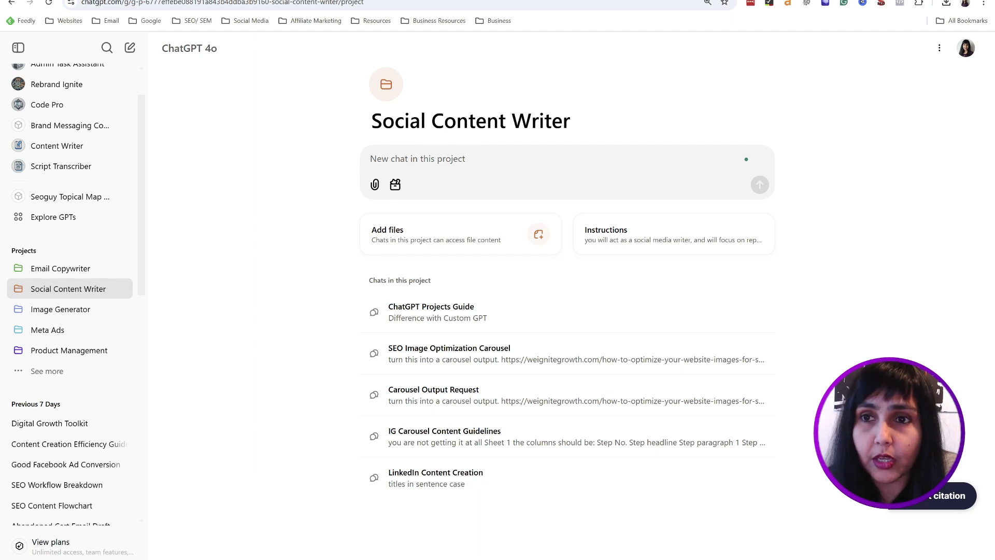
Open weignitegrowth.com/how-to-optimize-your-website-images-for-seo/ in a new browser tab, using the URL from the clipboard history.
key(ctrl+t)
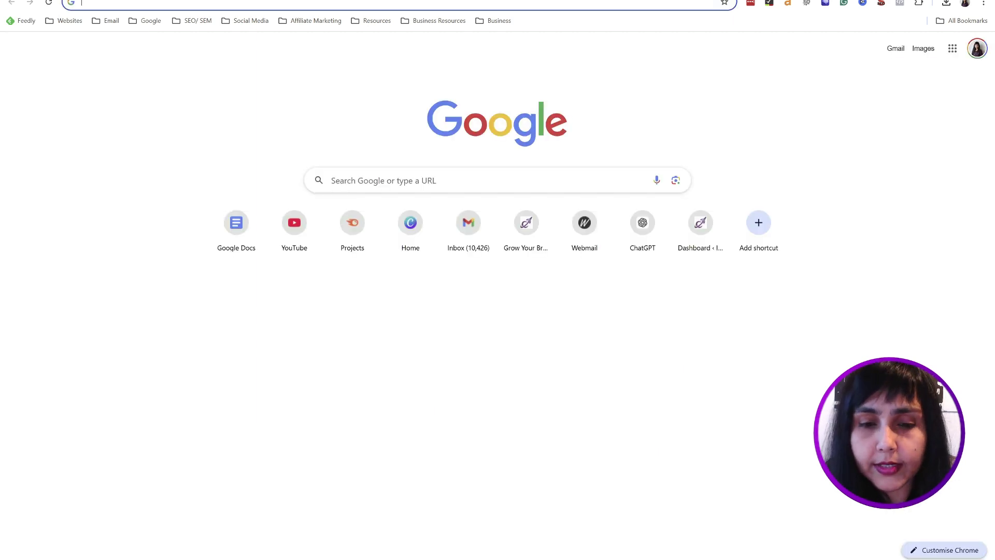
text(weig)
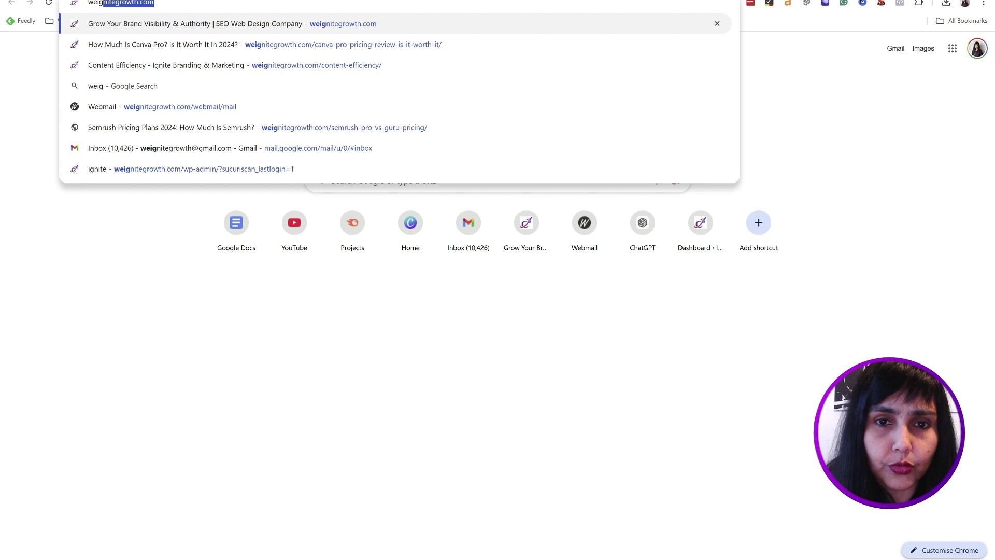
key(ctrl+a)
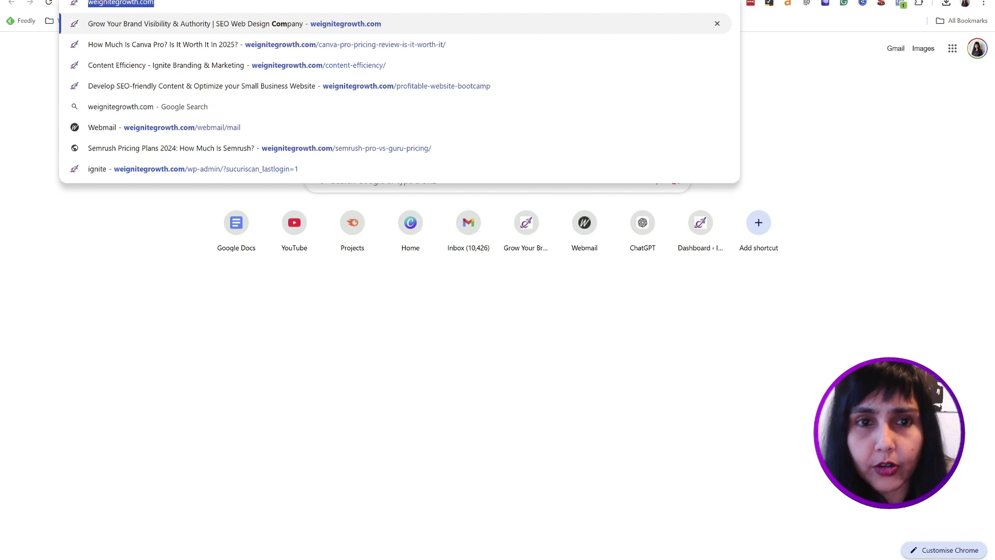
key(super+v)
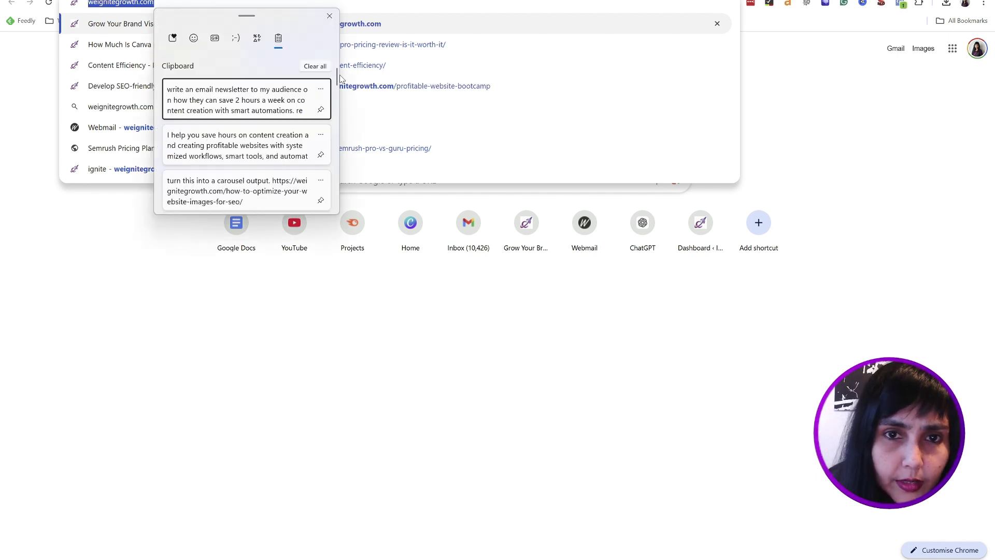
scroll(336, 83, down, 3)
scroll(341, 89, down, 6)
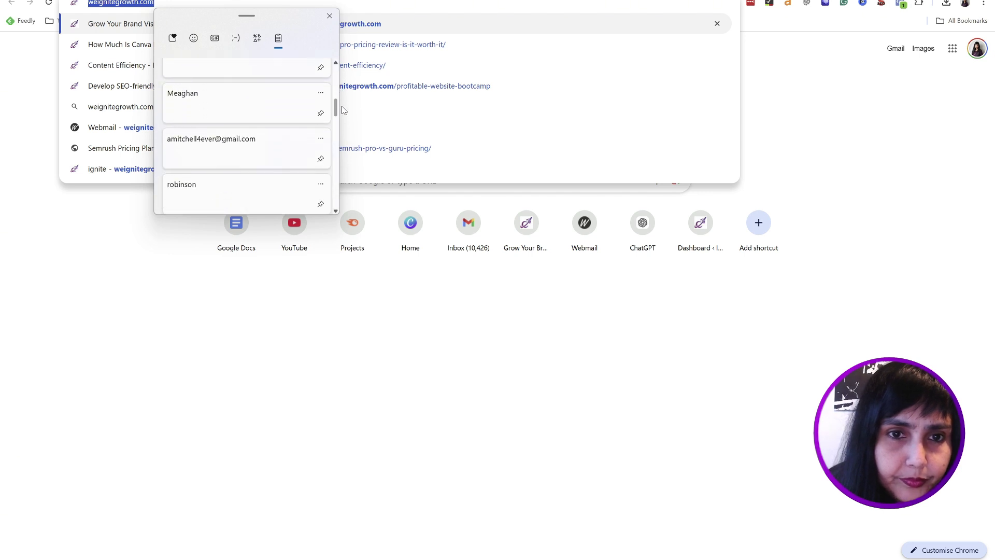
scroll(347, 84, up, 8)
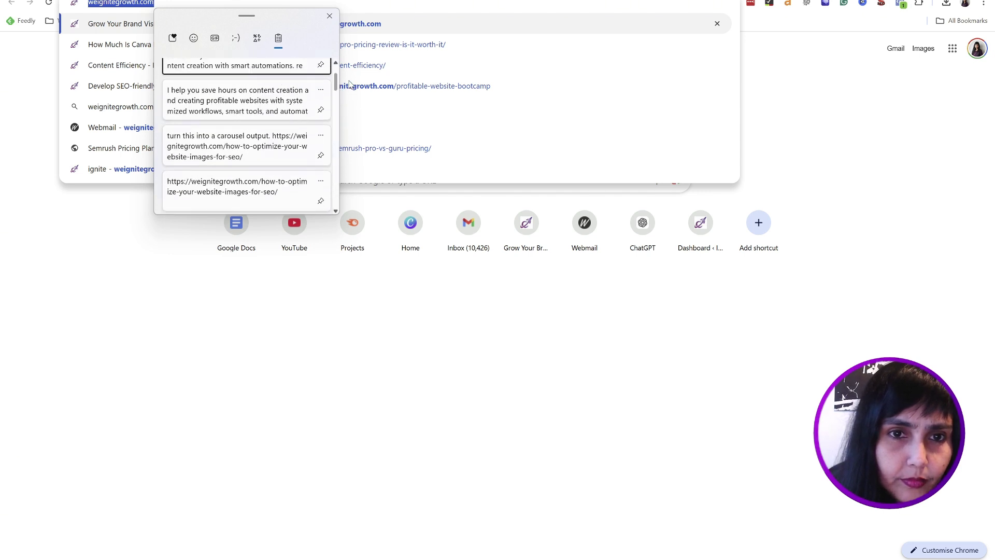
click(290, 184)
key(Return)
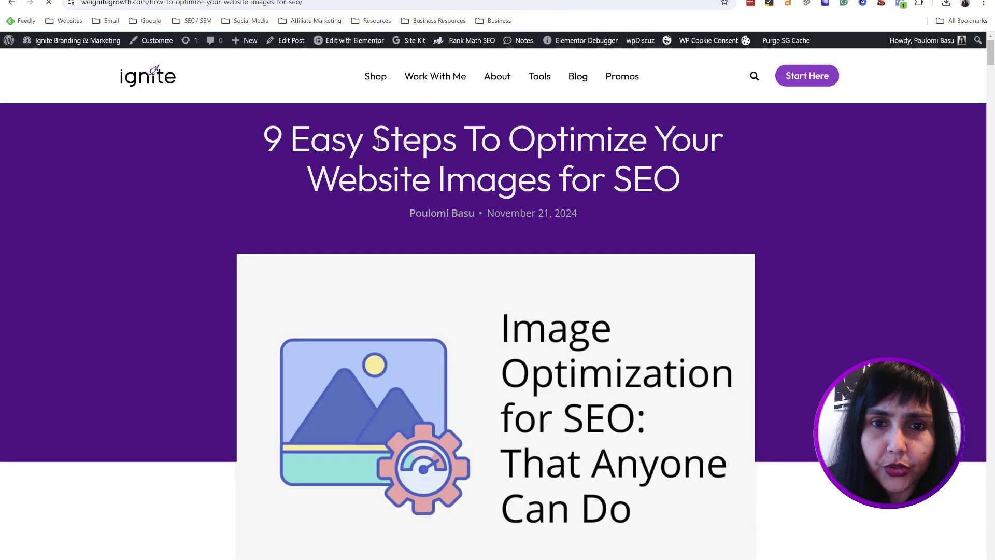
Skim the image optimization article and its URL, and return to the ChatGPT Social Content Writer project.
scroll(389, 163, down, 3)
scroll(390, 162, down, 15)
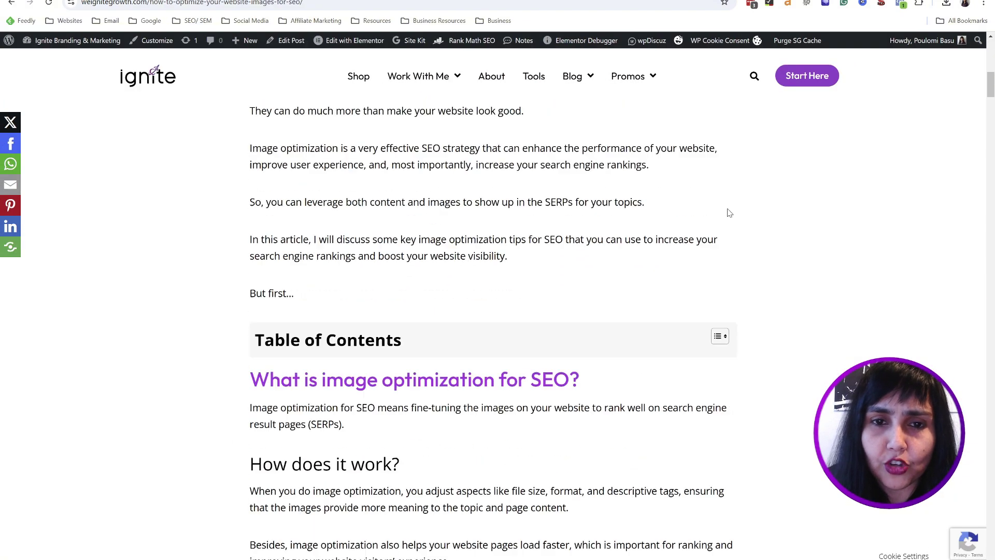
click(244, 3)
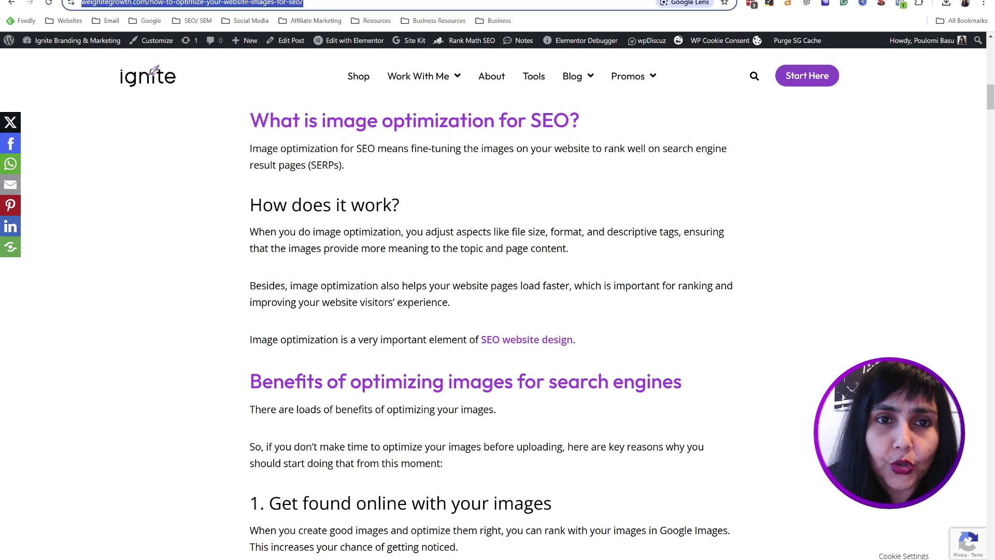
click(826, 230)
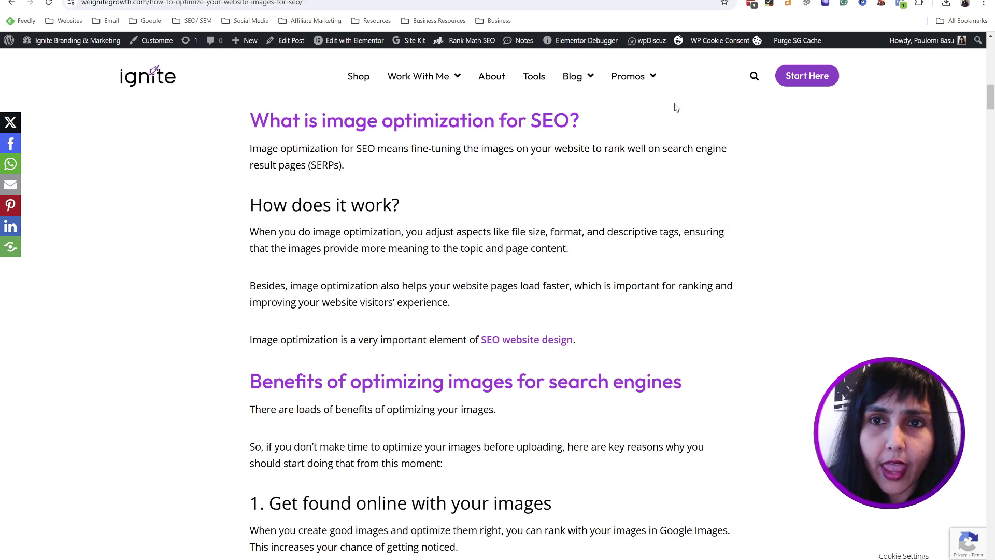
key(ctrl+Tab)
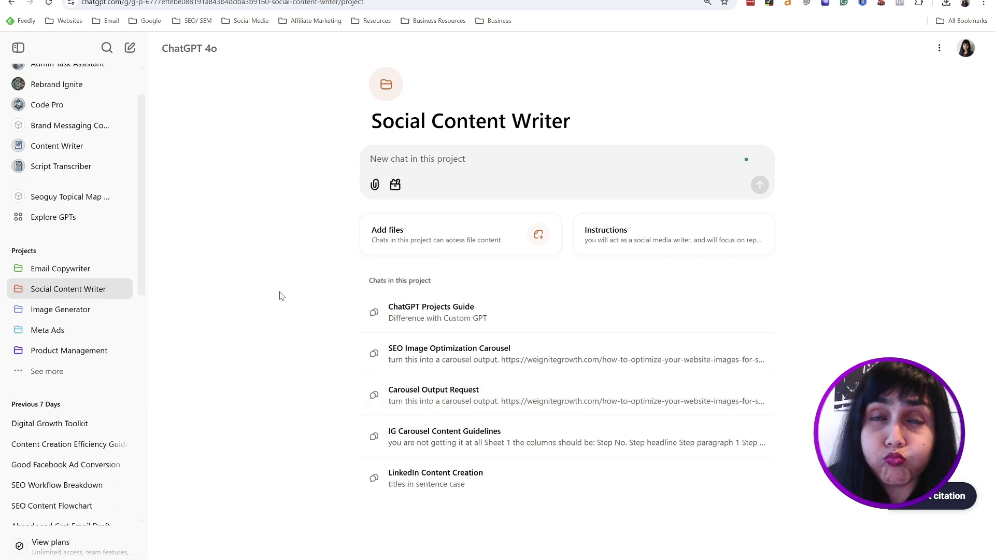
Open the SEO Image Optimization Carousel chat and review the prompt's article link and output format instruction.
click(451, 360)
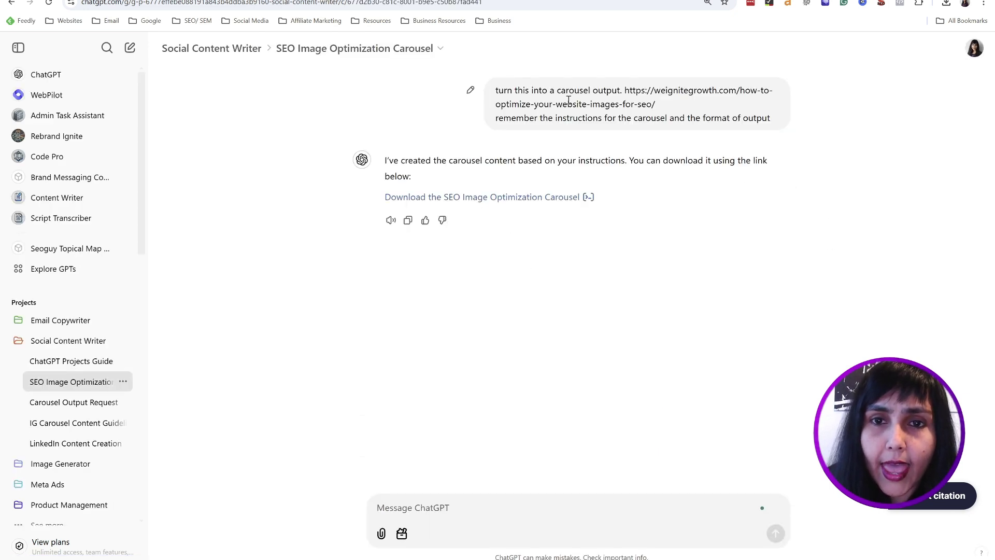
drag(500, 88, 669, 106)
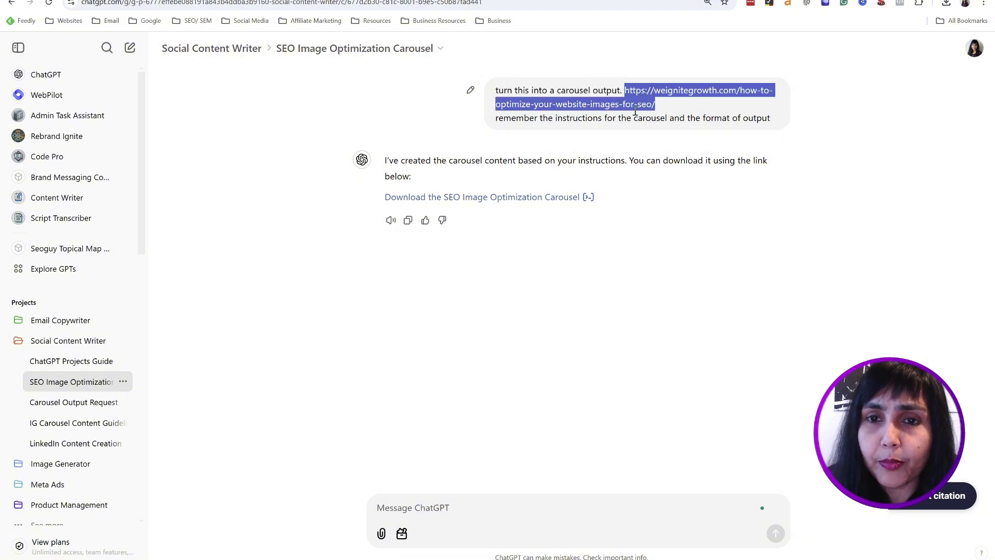
drag(773, 118, 738, 119)
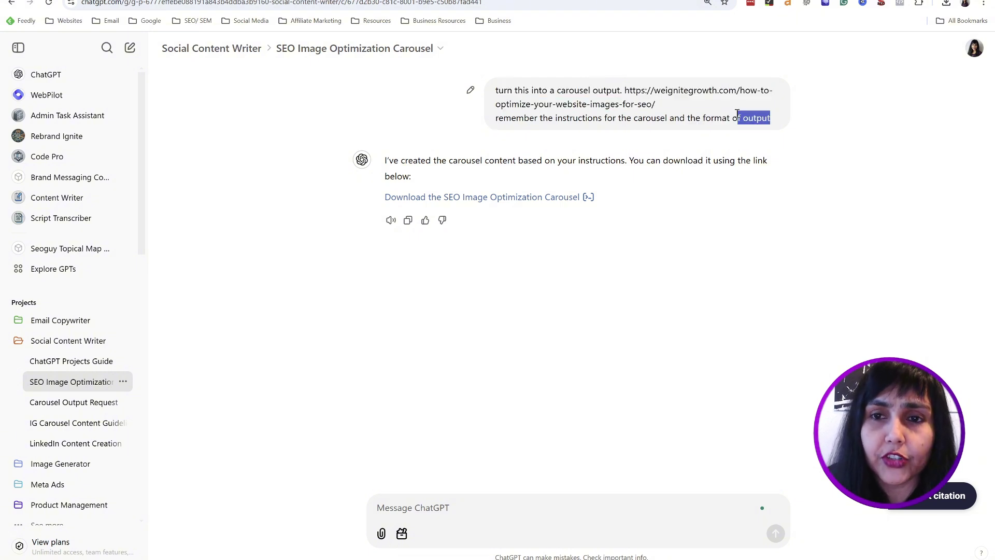
click(820, 181)
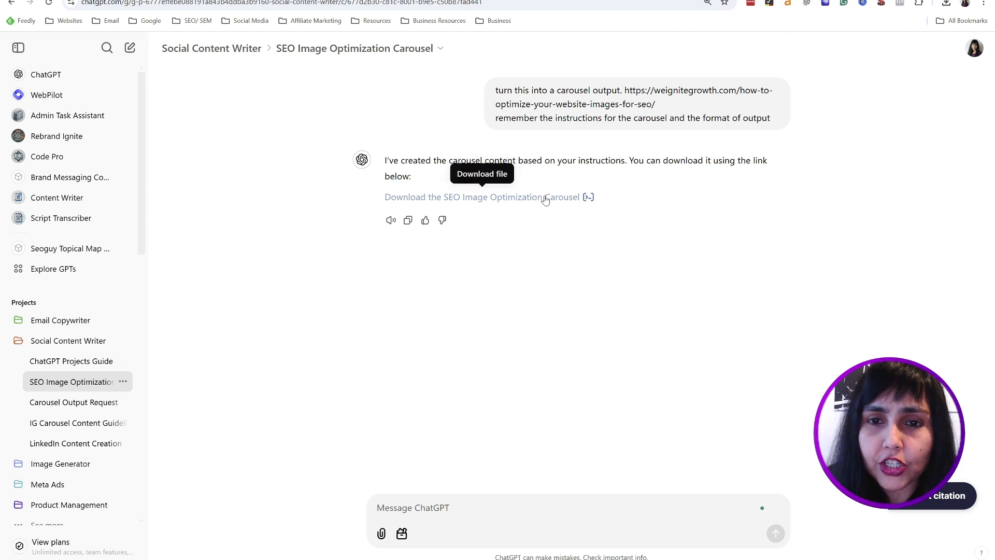
Open the downloaded SEO_Image_Optimization_Carousel.xlsx in Excel and enable editing.
click(944, 4)
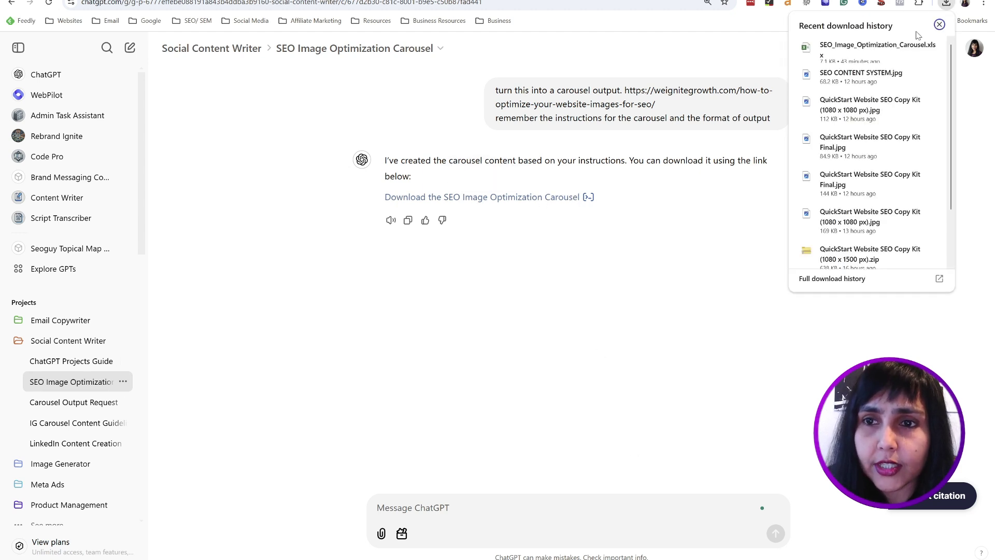
click(688, 278)
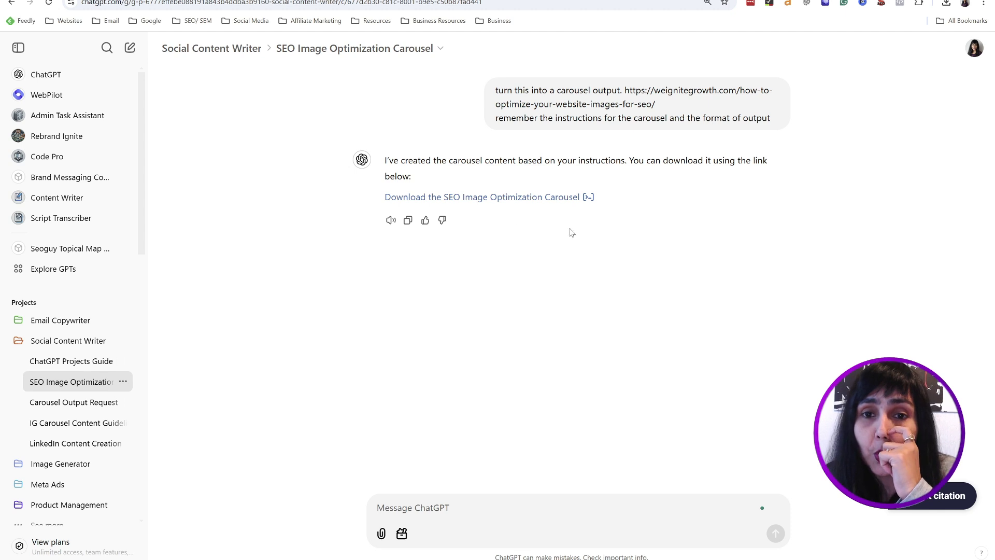
click(948, 3)
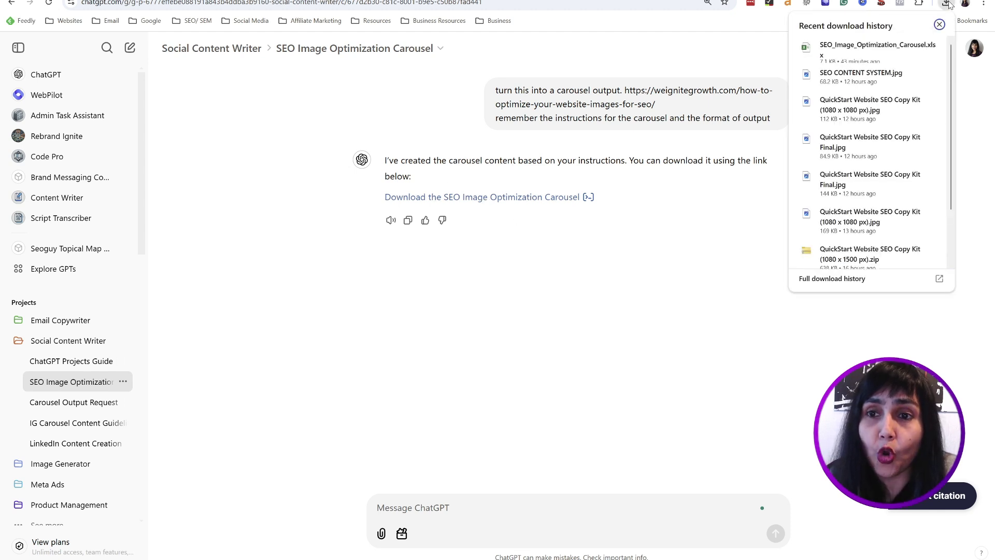
click(846, 49)
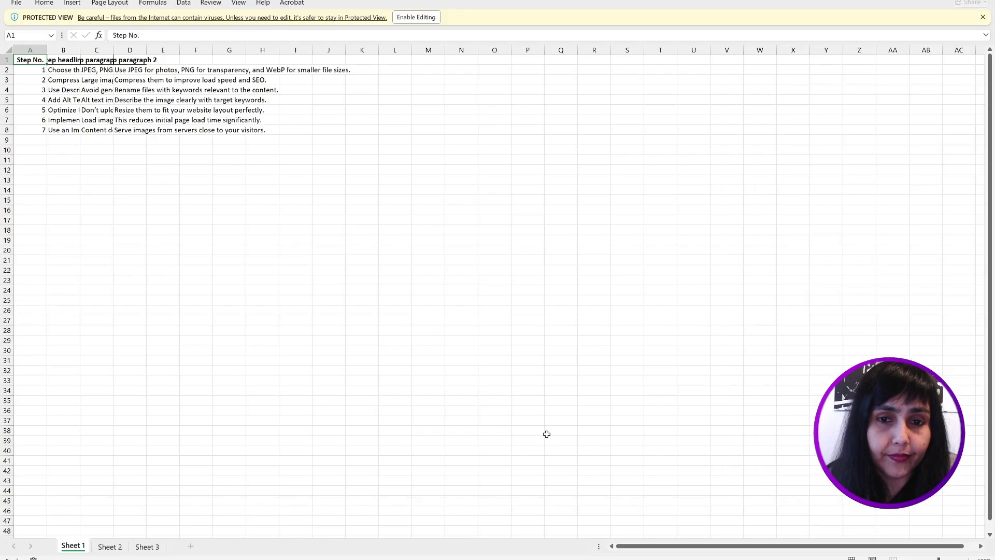
click(422, 18)
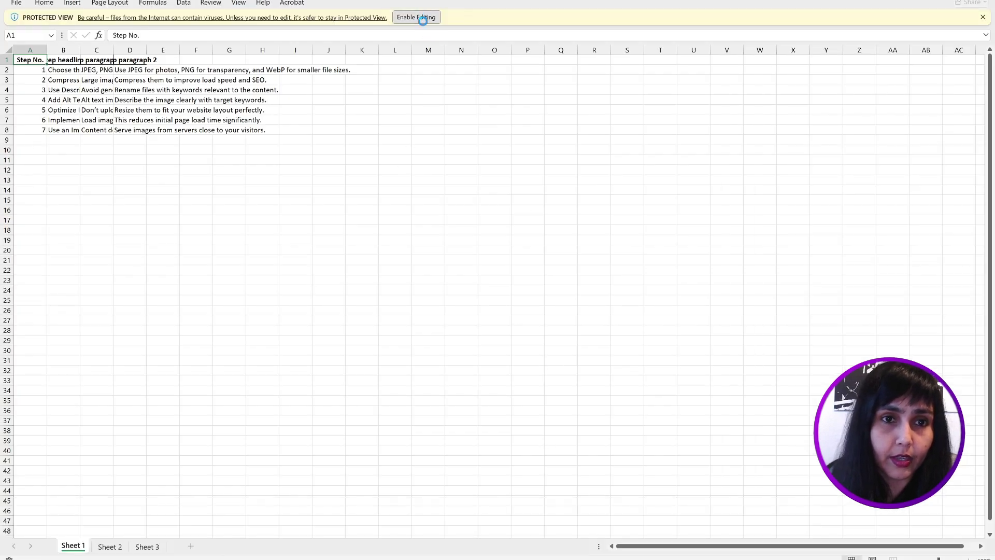
Auto-fit the widths of the Step headline, Step paragraph 1 and Step paragraph 2 columns on Sheet 1.
drag(78, 88, 79, 87)
double_click(80, 86)
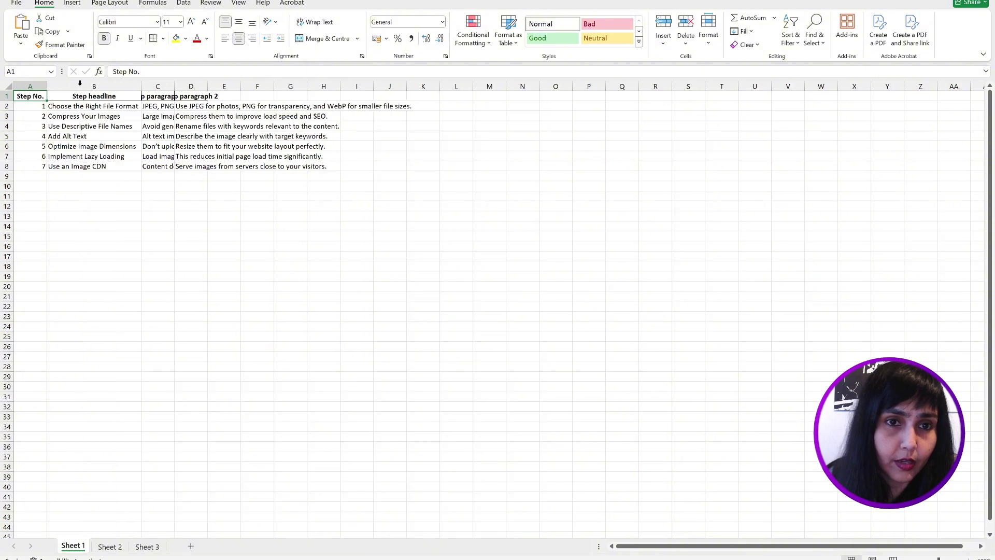
double_click(174, 86)
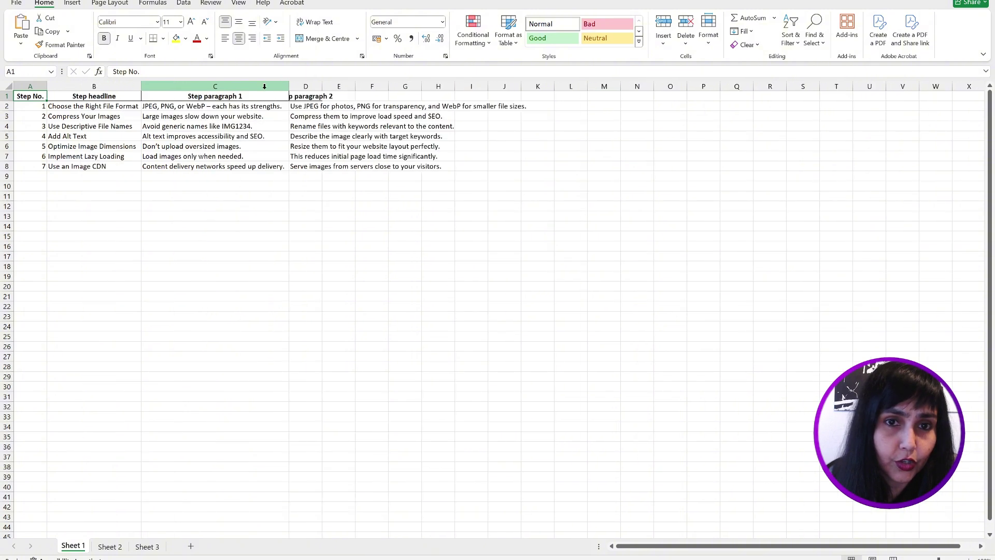
double_click(322, 86)
click(219, 267)
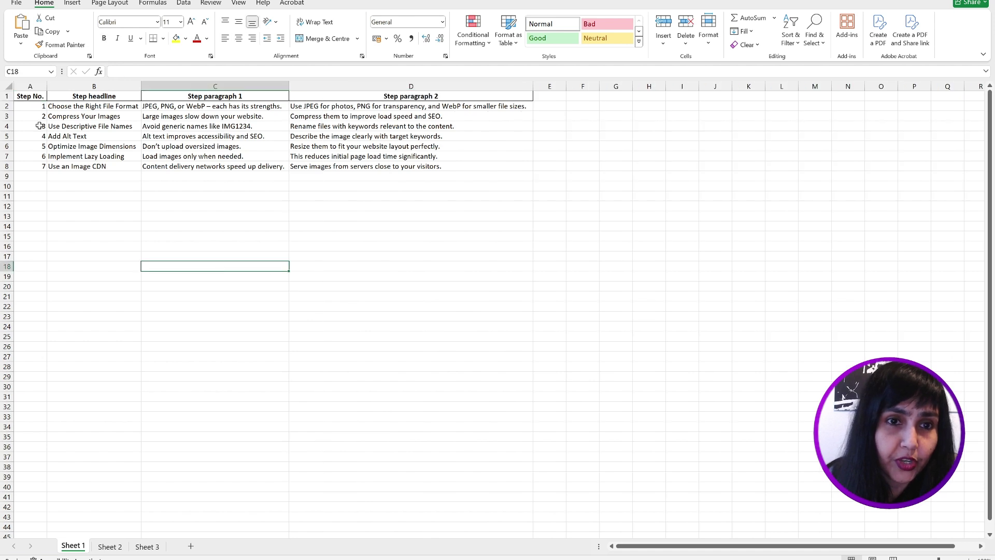
Review the step numbers, headlines and both paragraph columns on Sheet 1 one after another.
drag(30, 106, 30, 170)
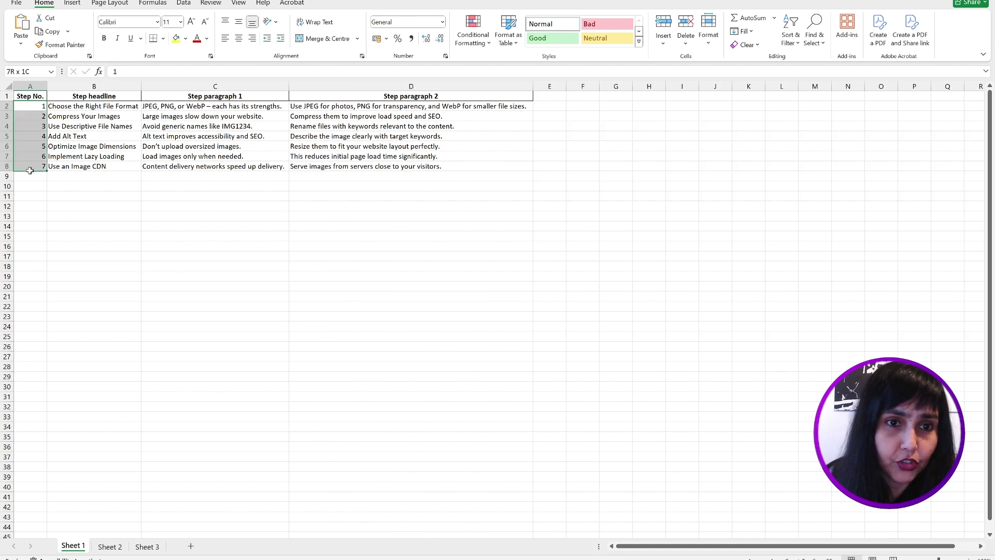
click(107, 98)
drag(107, 106, 112, 167)
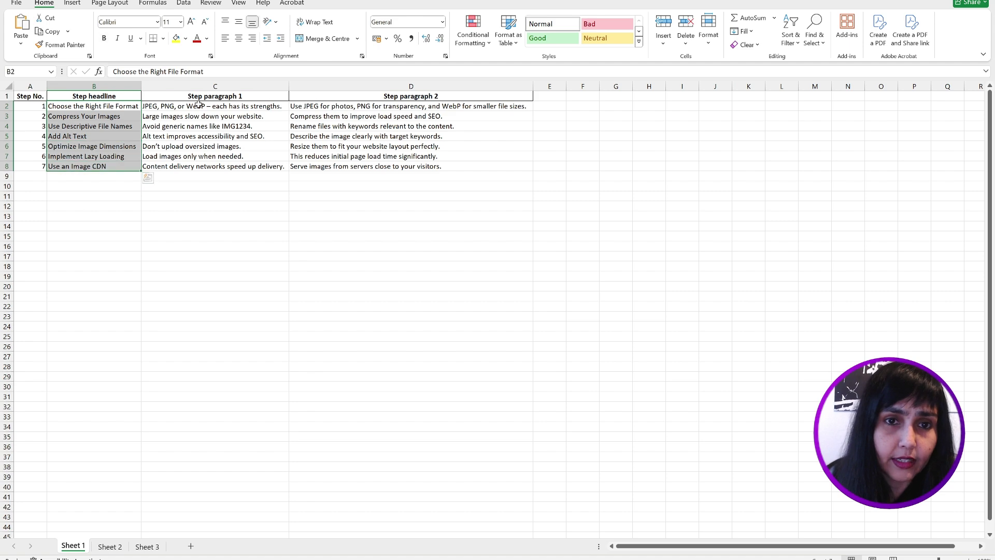
click(202, 95)
drag(202, 107, 207, 155)
click(425, 100)
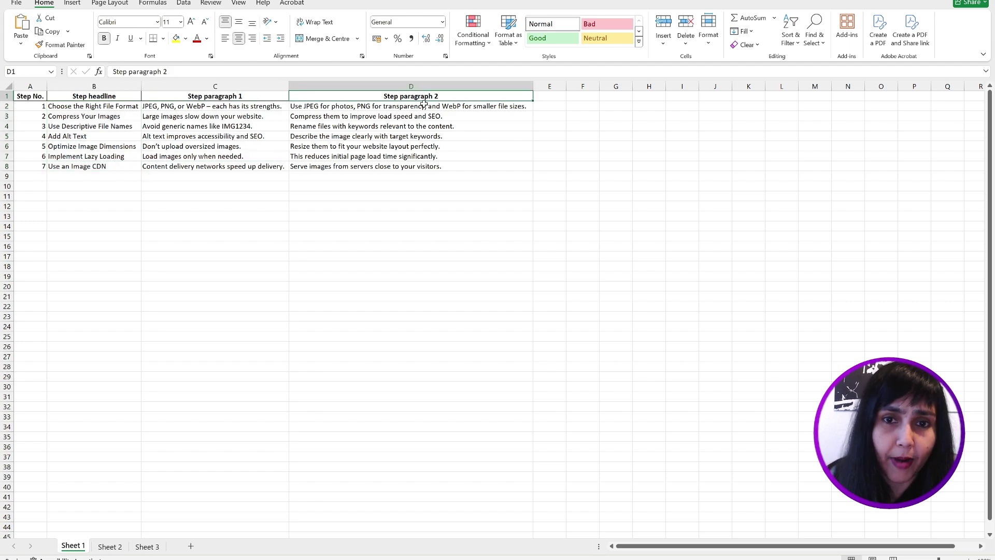
drag(424, 106, 419, 156)
click(449, 236)
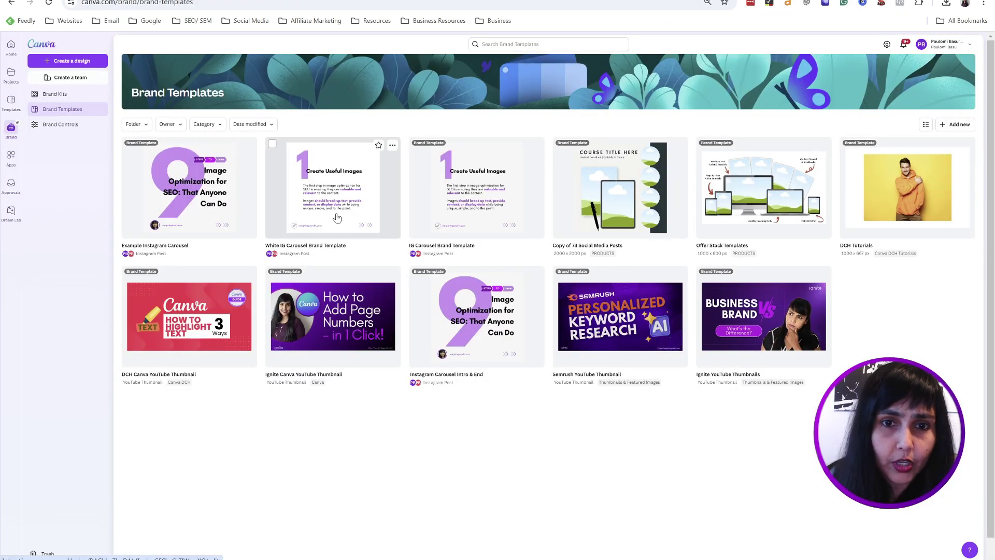
Switch to Canva and create a new design from the White IG Carousel Brand Template.
click(336, 217)
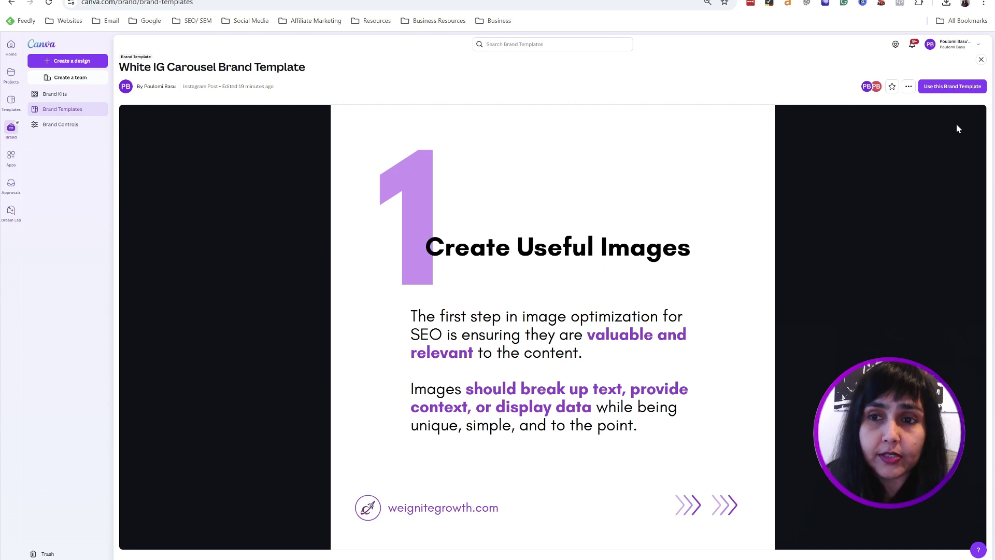
click(952, 86)
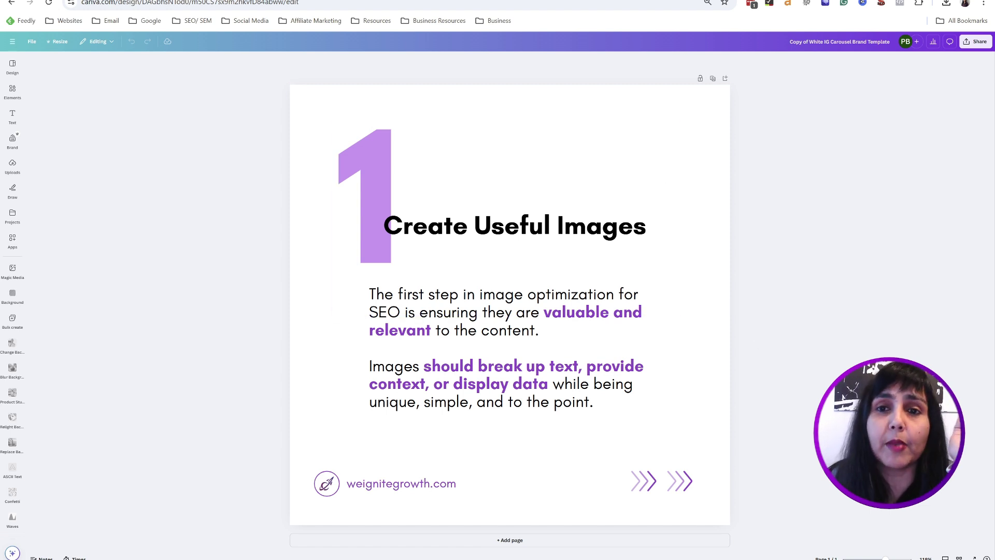
Return to the Excel workbook and examine Sheet 2 and Sheet 3, comparing the carousel content with the Canva design.
click(648, 1)
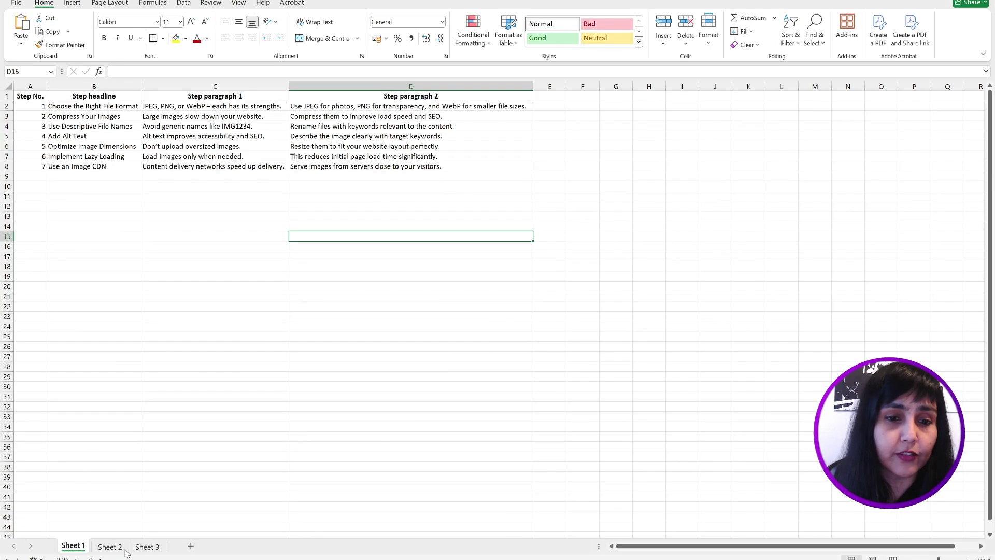
click(110, 550)
click(38, 106)
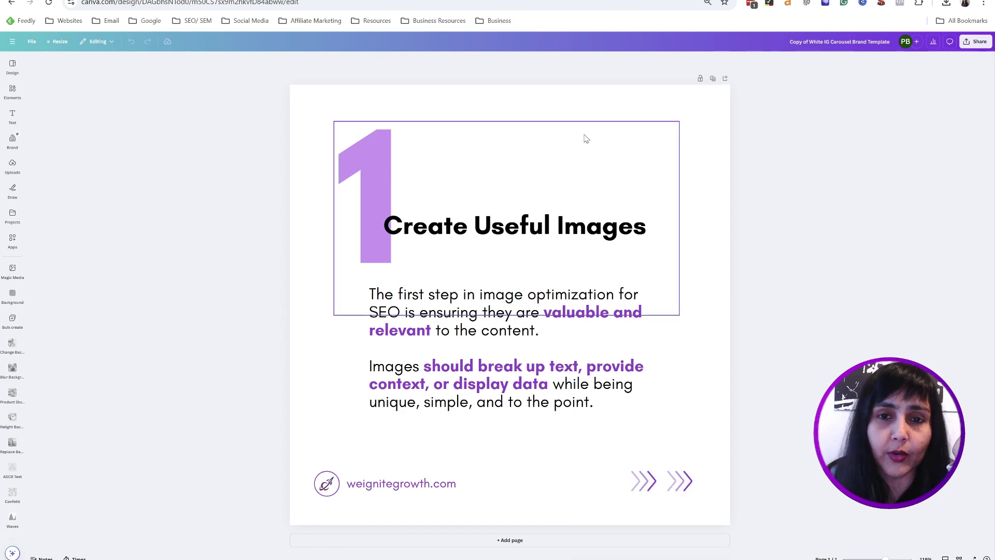
click(646, 521)
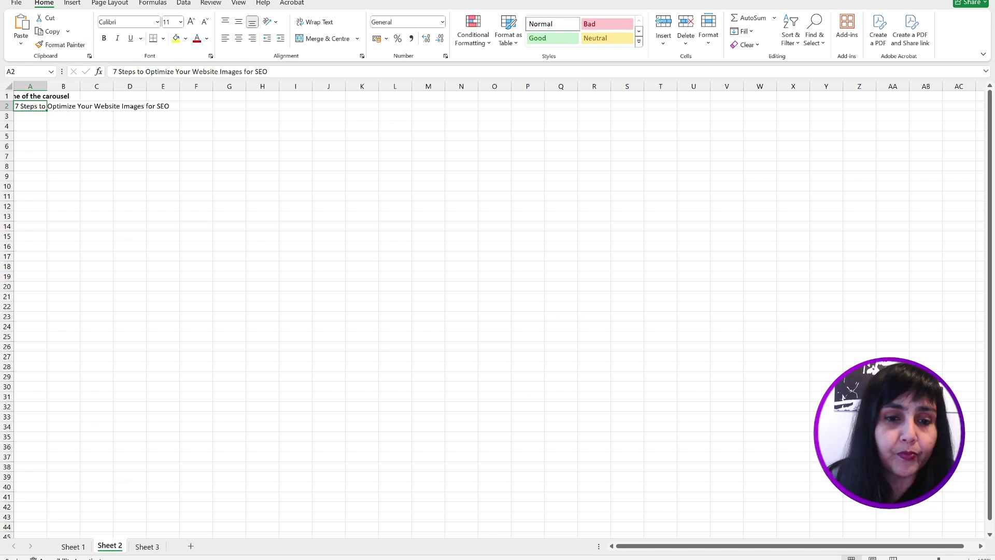
click(147, 546)
click(32, 106)
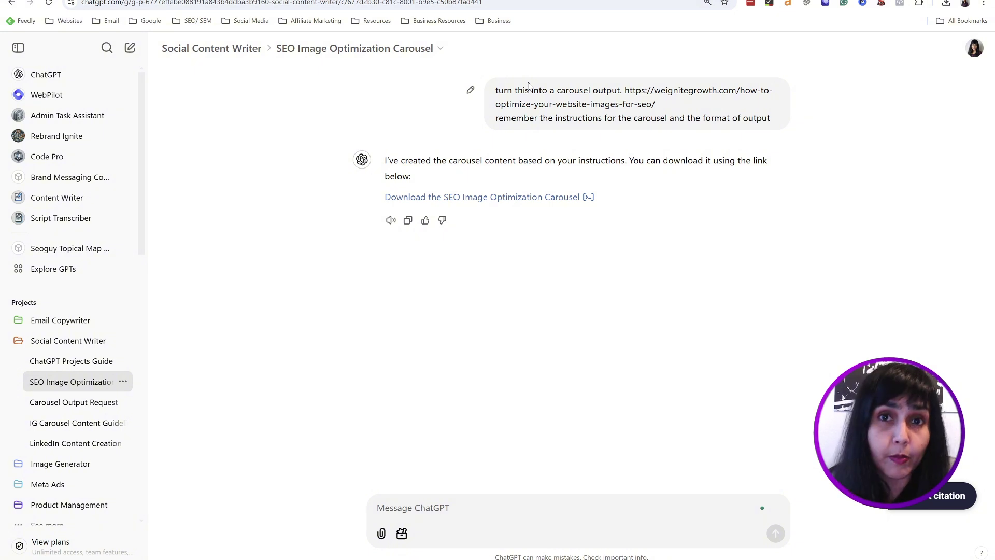
Switch to ChatGPT and open the instructions of the Email Copywriter project.
click(96, 322)
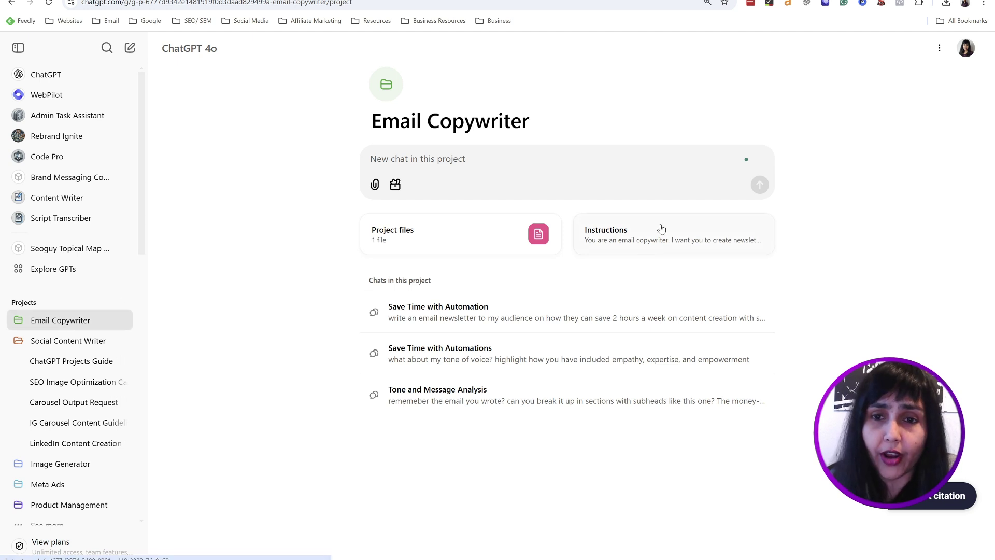
click(663, 234)
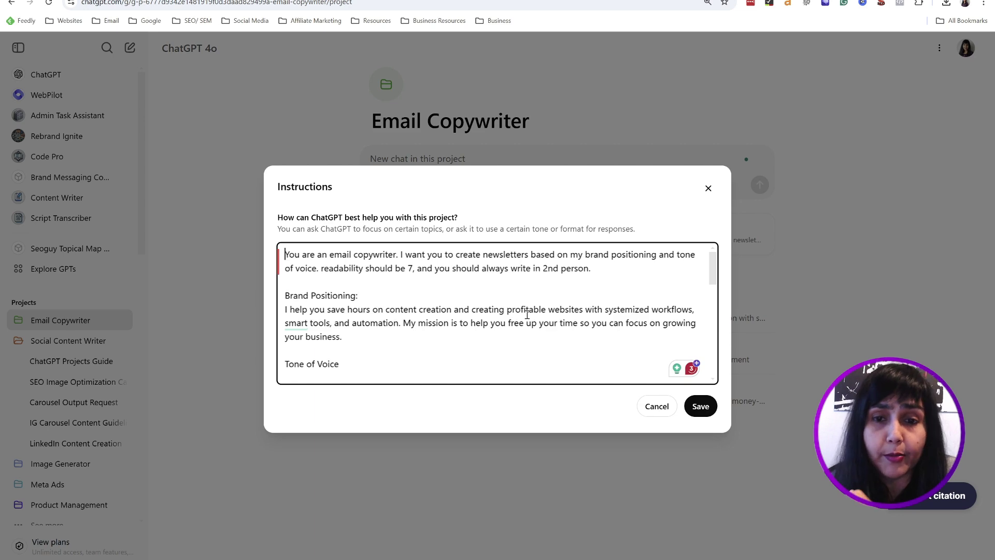
Read through the Email Copywriter instructions from brand positioning to the tone of voice guidelines, then close them without saving.
scroll(527, 315, down, 5)
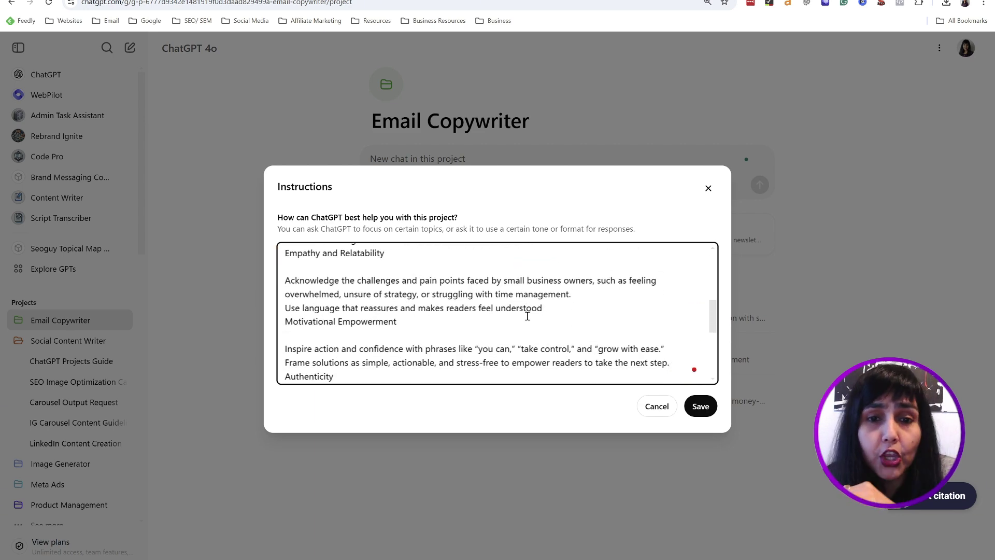
scroll(531, 309, up, 4)
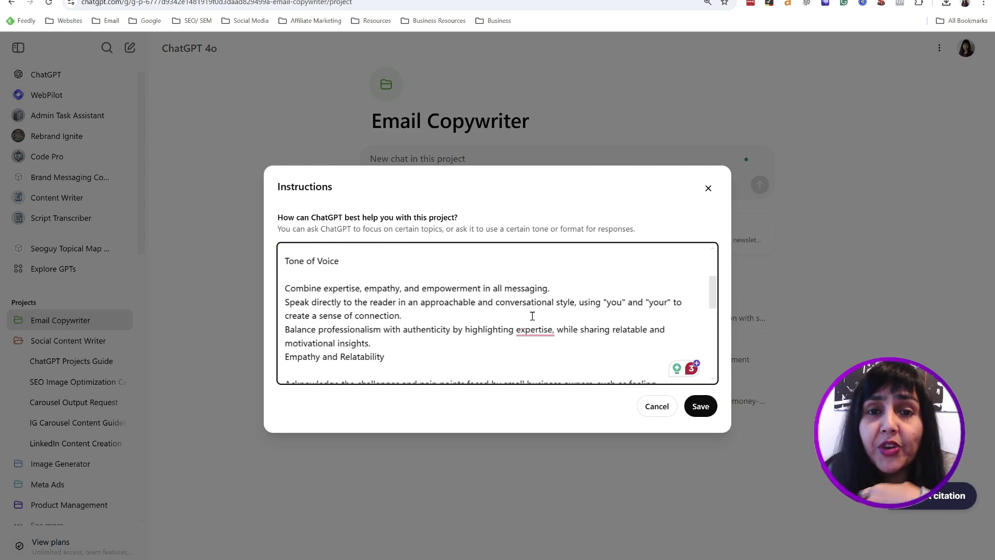
scroll(531, 306, down, 5)
scroll(532, 303, down, 3)
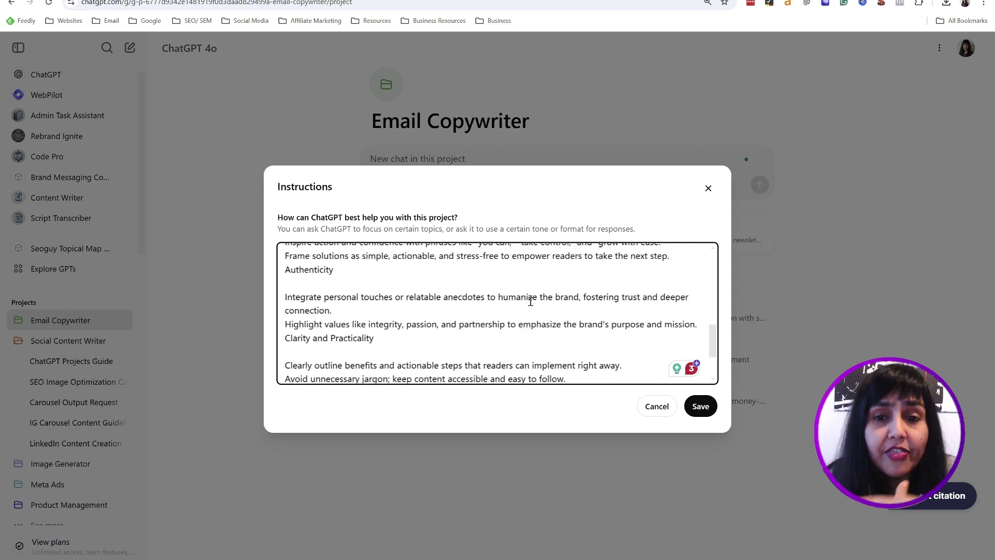
click(654, 405)
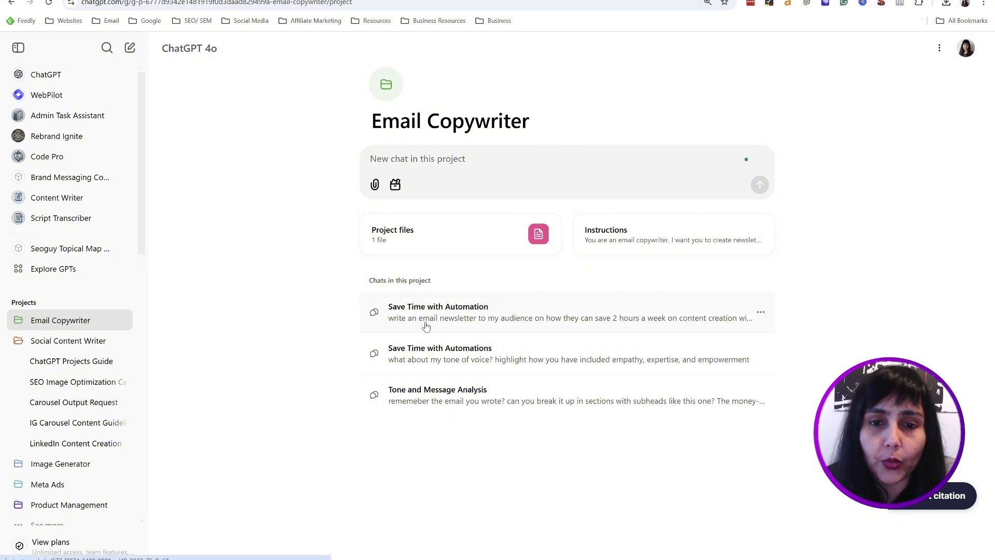
Open the first Save Time with Automation chat and read the newsletter from its prompt to the "dynamic customization" tip.
click(436, 309)
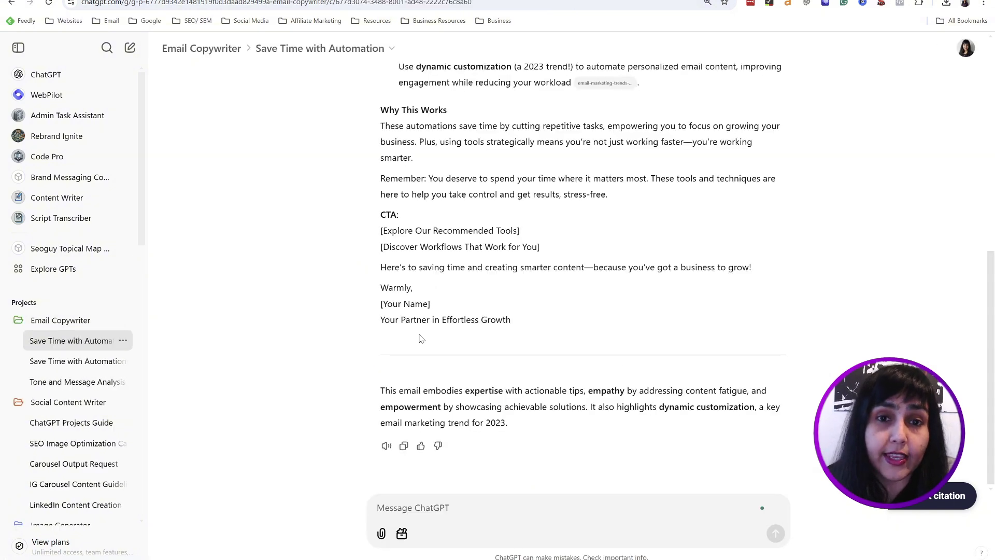
scroll(616, 206, up, 5)
scroll(616, 206, up, 3)
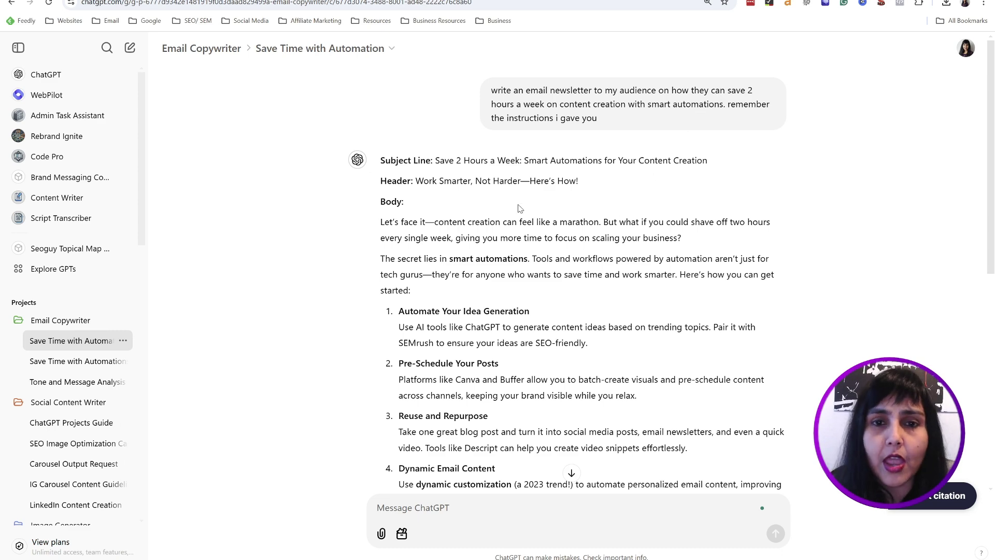
scroll(412, 174, down, 4)
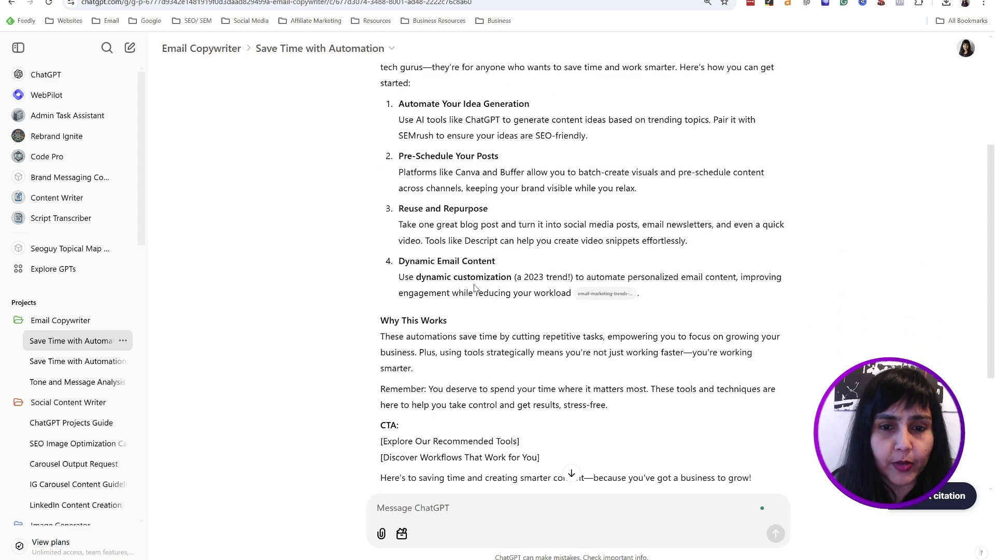
scroll(474, 288, down, 3)
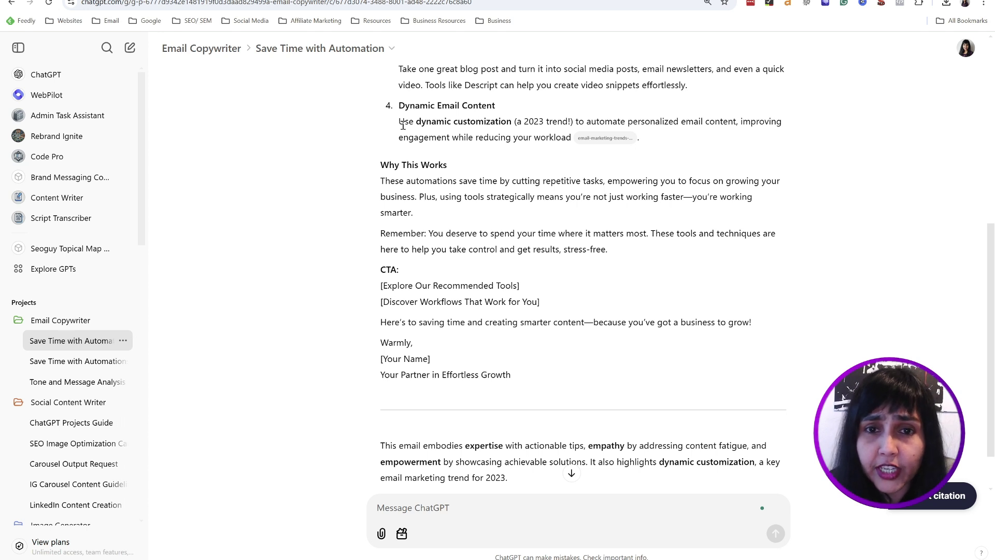
drag(416, 121, 513, 121)
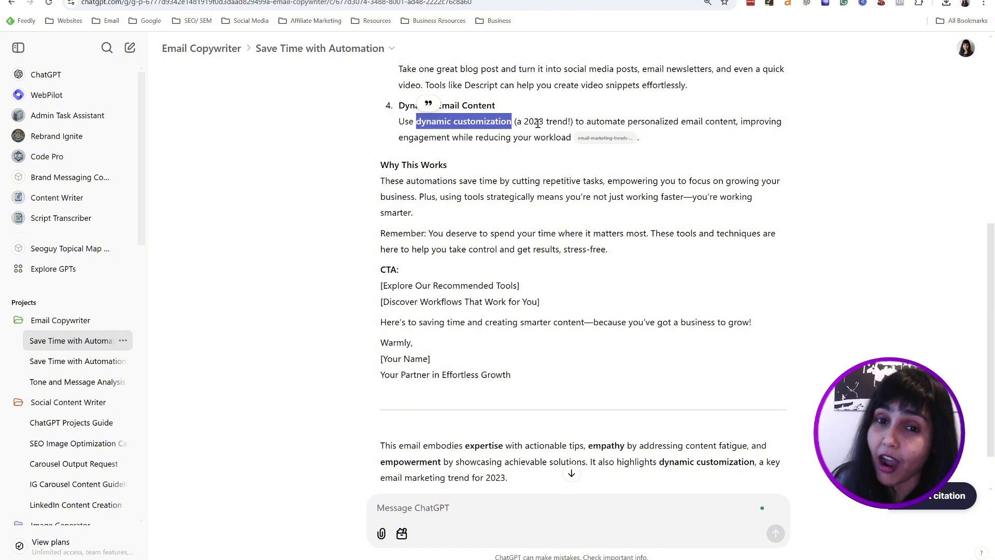
click(456, 126)
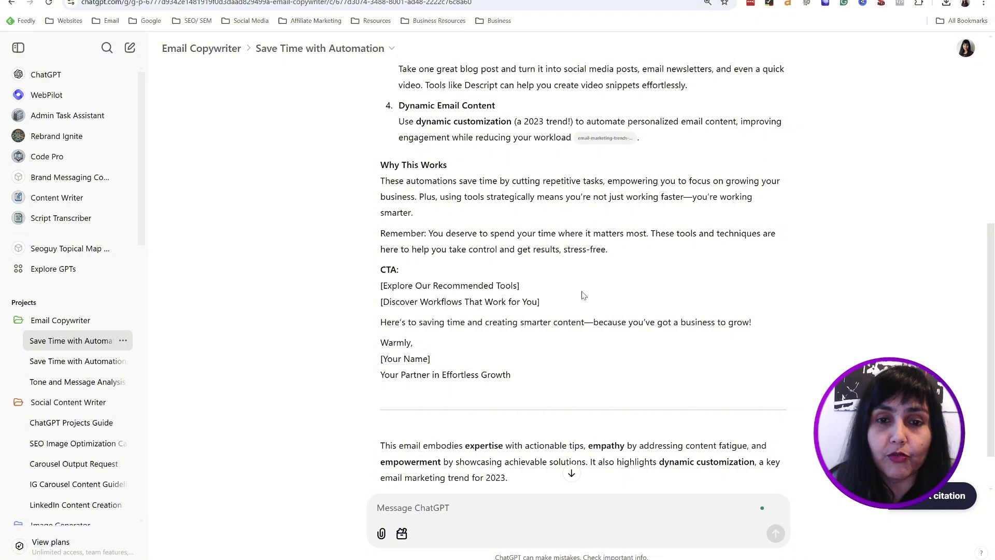
Compare the closing note on expertise, empathy and empowerment with the body of the newsletter.
scroll(582, 238, down, 1)
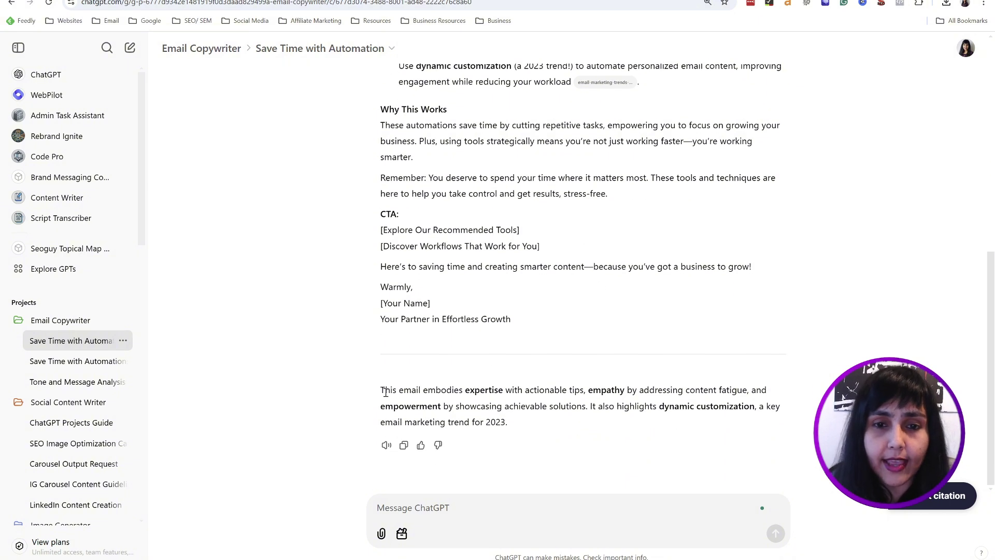
scroll(456, 218, up, 5)
scroll(627, 181, down, 2)
scroll(526, 397, down, 3)
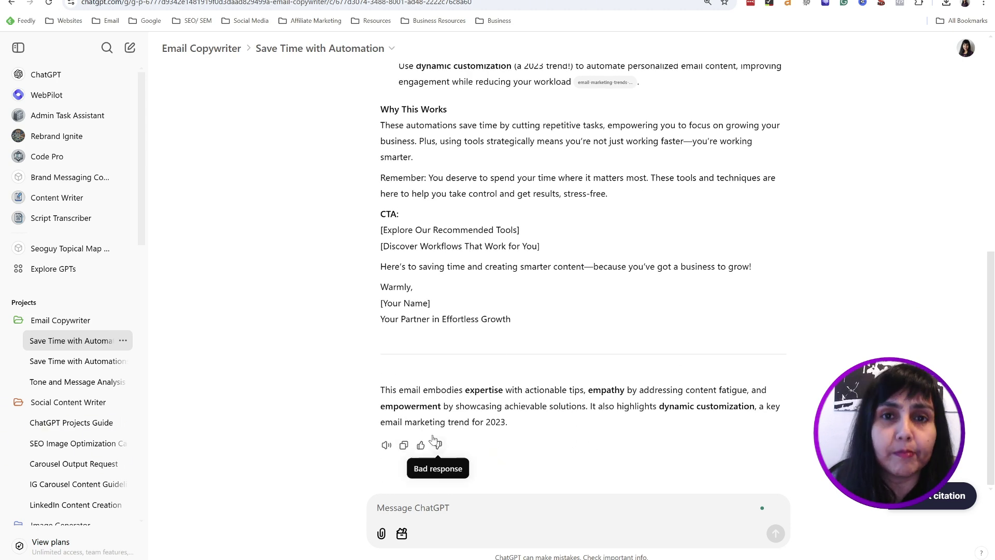
scroll(559, 268, up, 3)
scroll(559, 268, up, 5)
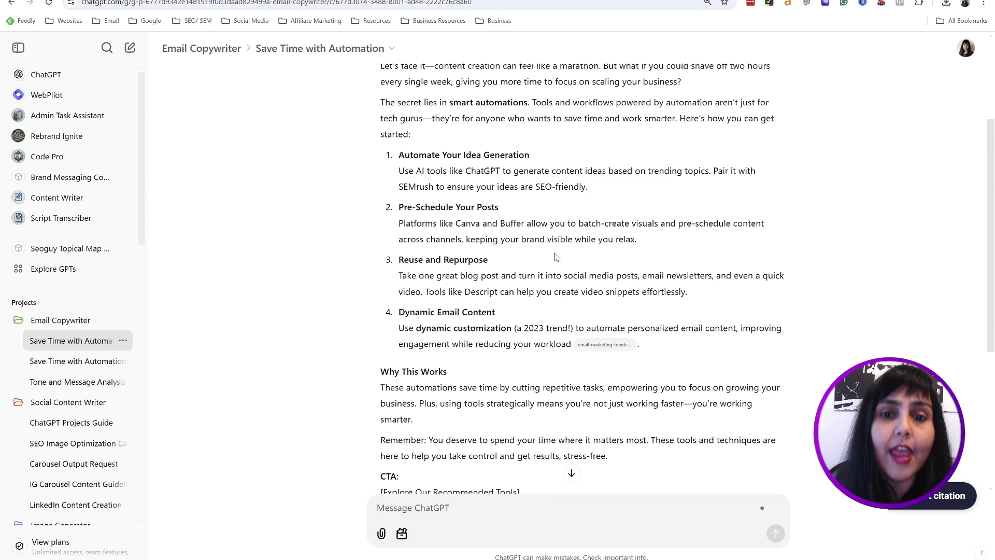